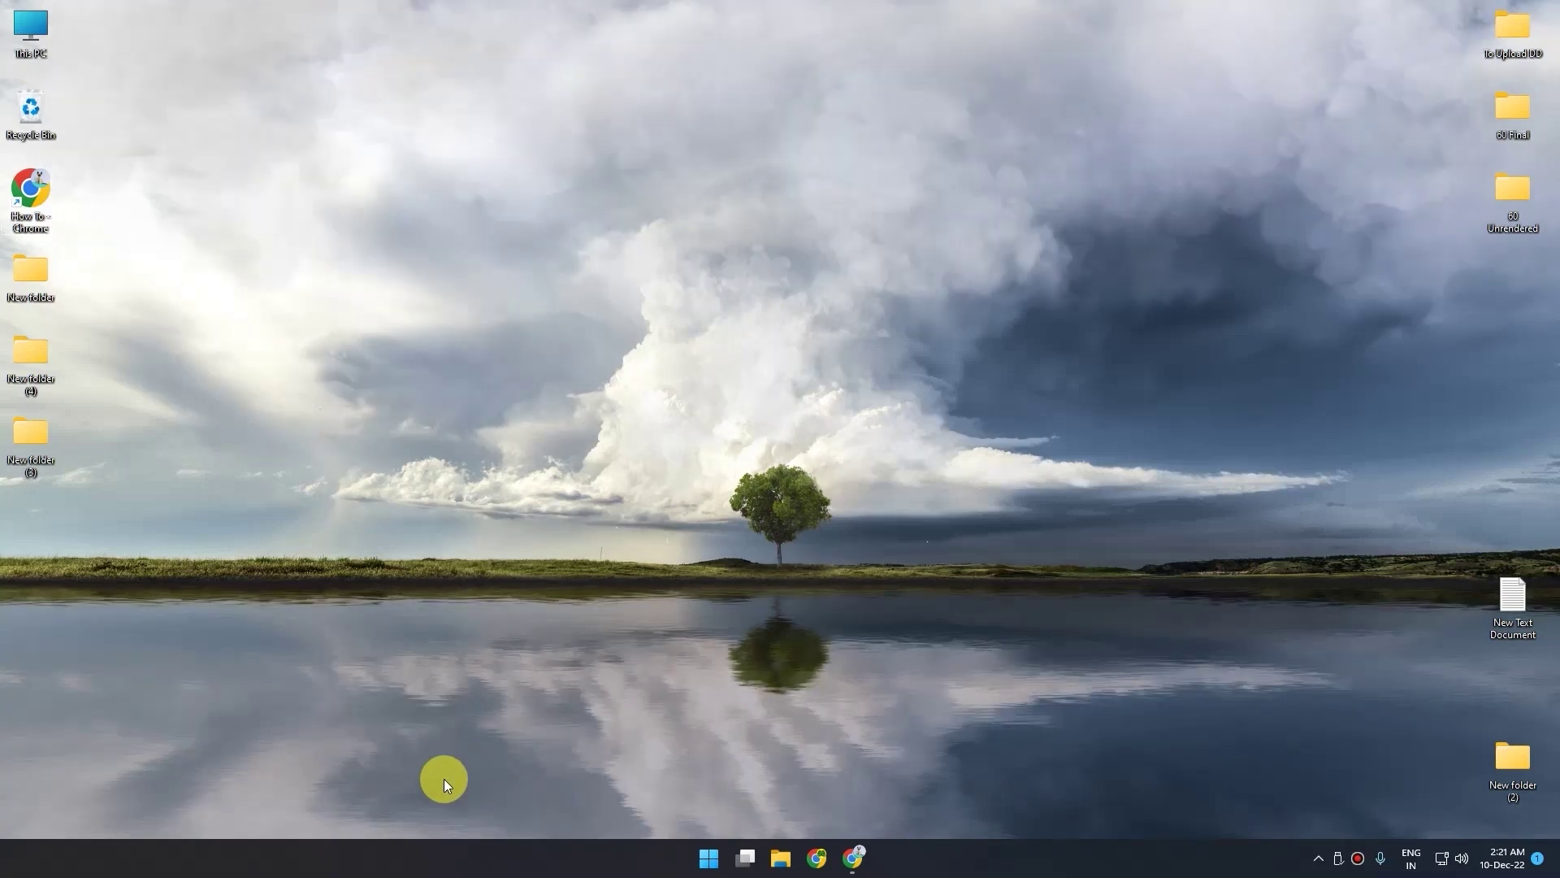
Step: Bring up the taskbar's context menu to reach Taskbar settings
{"action": "right_click", "coordinate": [397, 858]}
Step: Open Taskbar settings, check that only Task view is on, then close Settings
{"action": "left_click", "coordinate": [461, 824]}
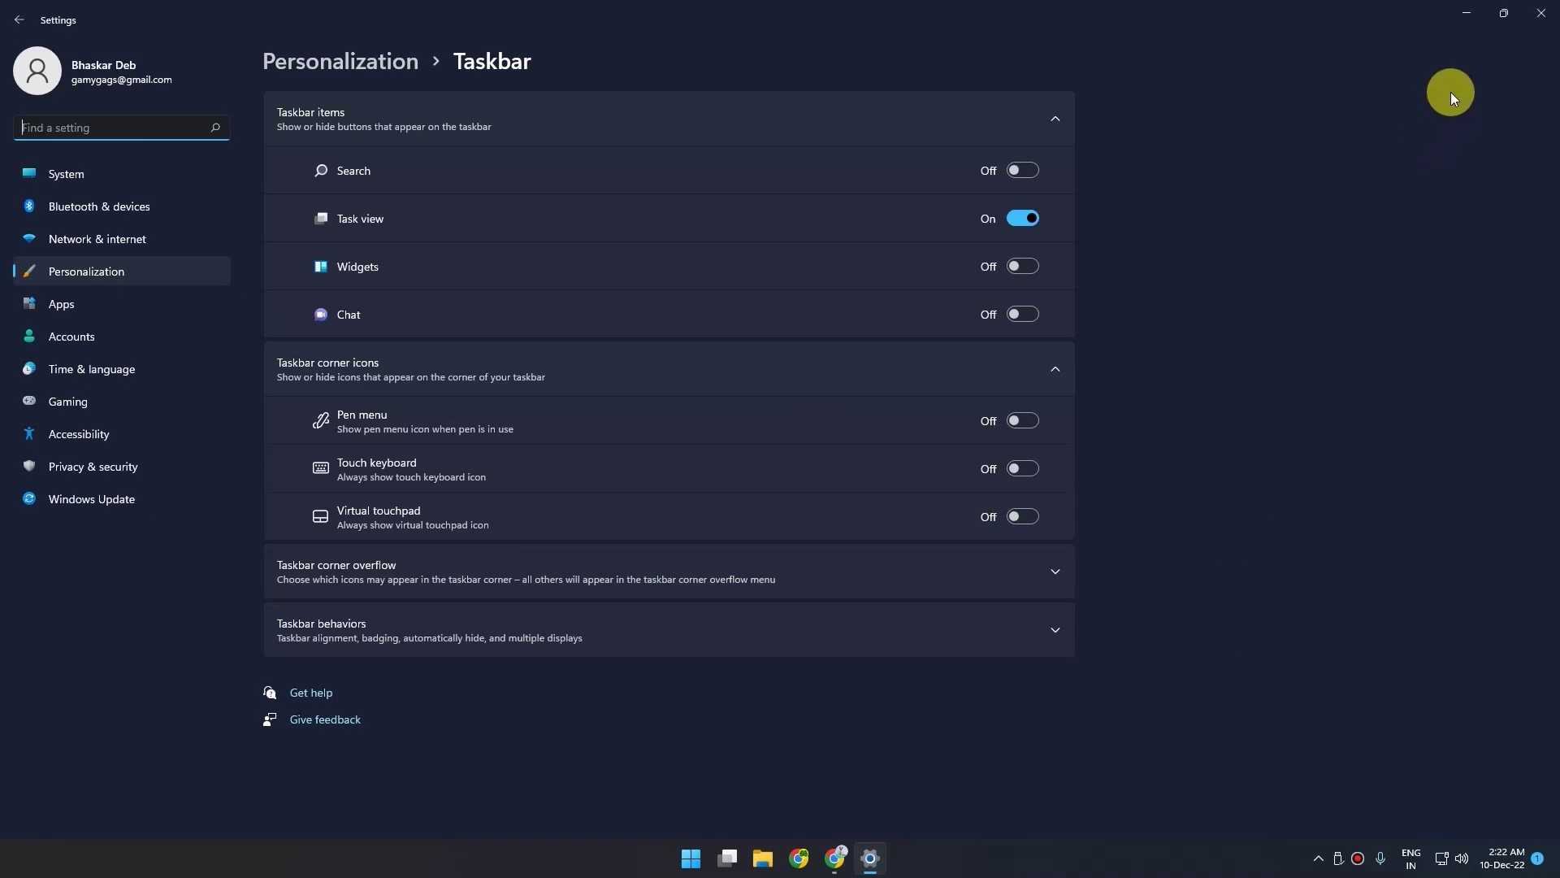
{"action": "left_click", "coordinate": [1541, 13]}
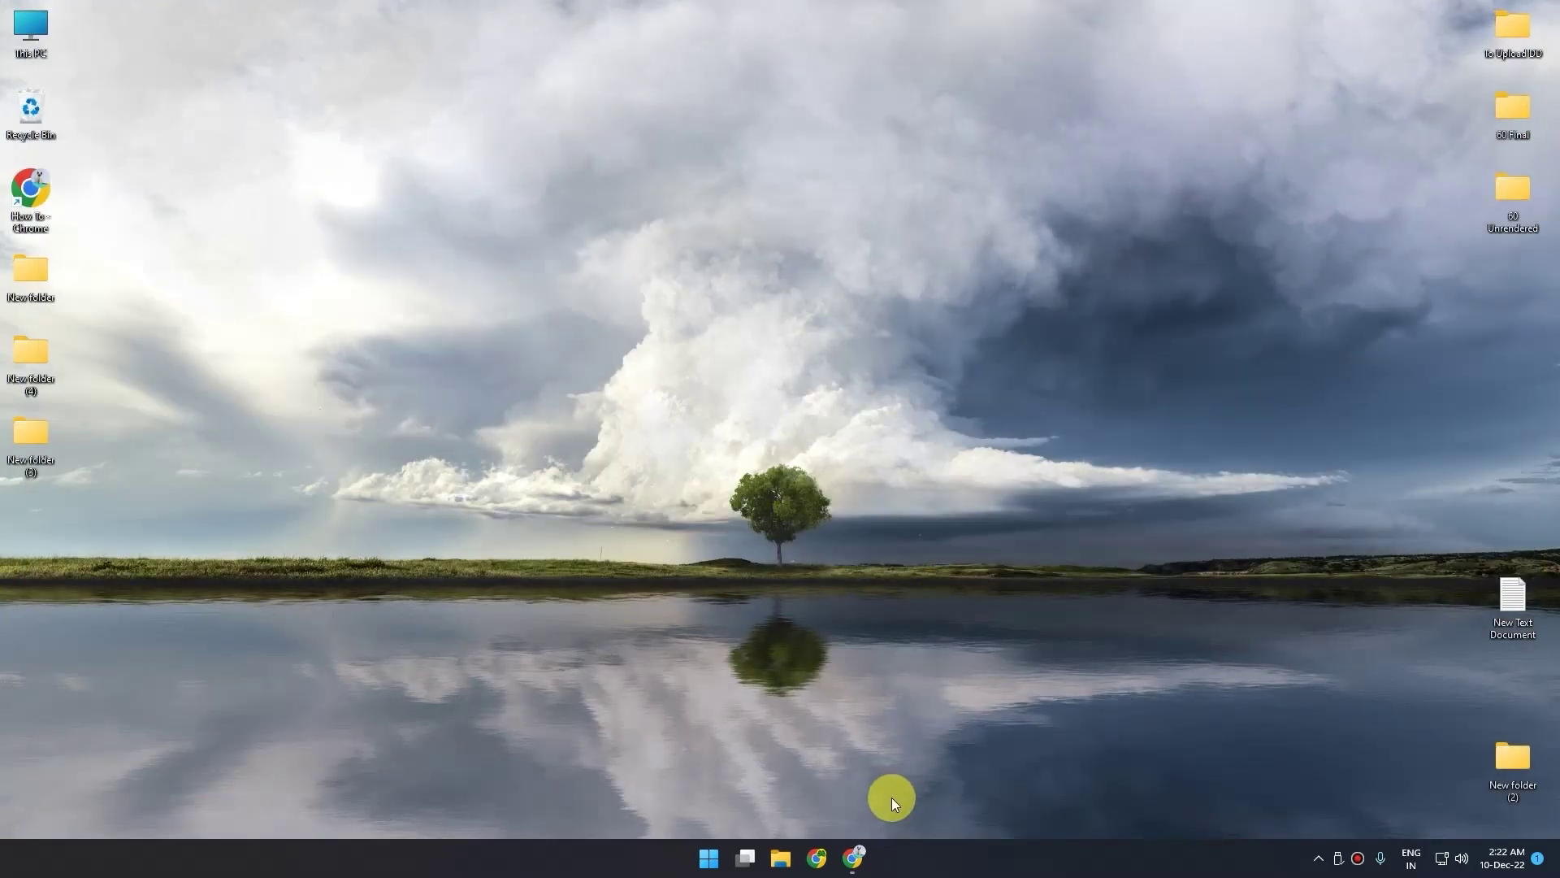
Step: Download the Start11 30-day trial from Stardock's page in Chrome, then minimize Chrome
{"action": "mouse_move", "coordinate": [845, 855]}
{"action": "left_click", "coordinate": [760, 759]}
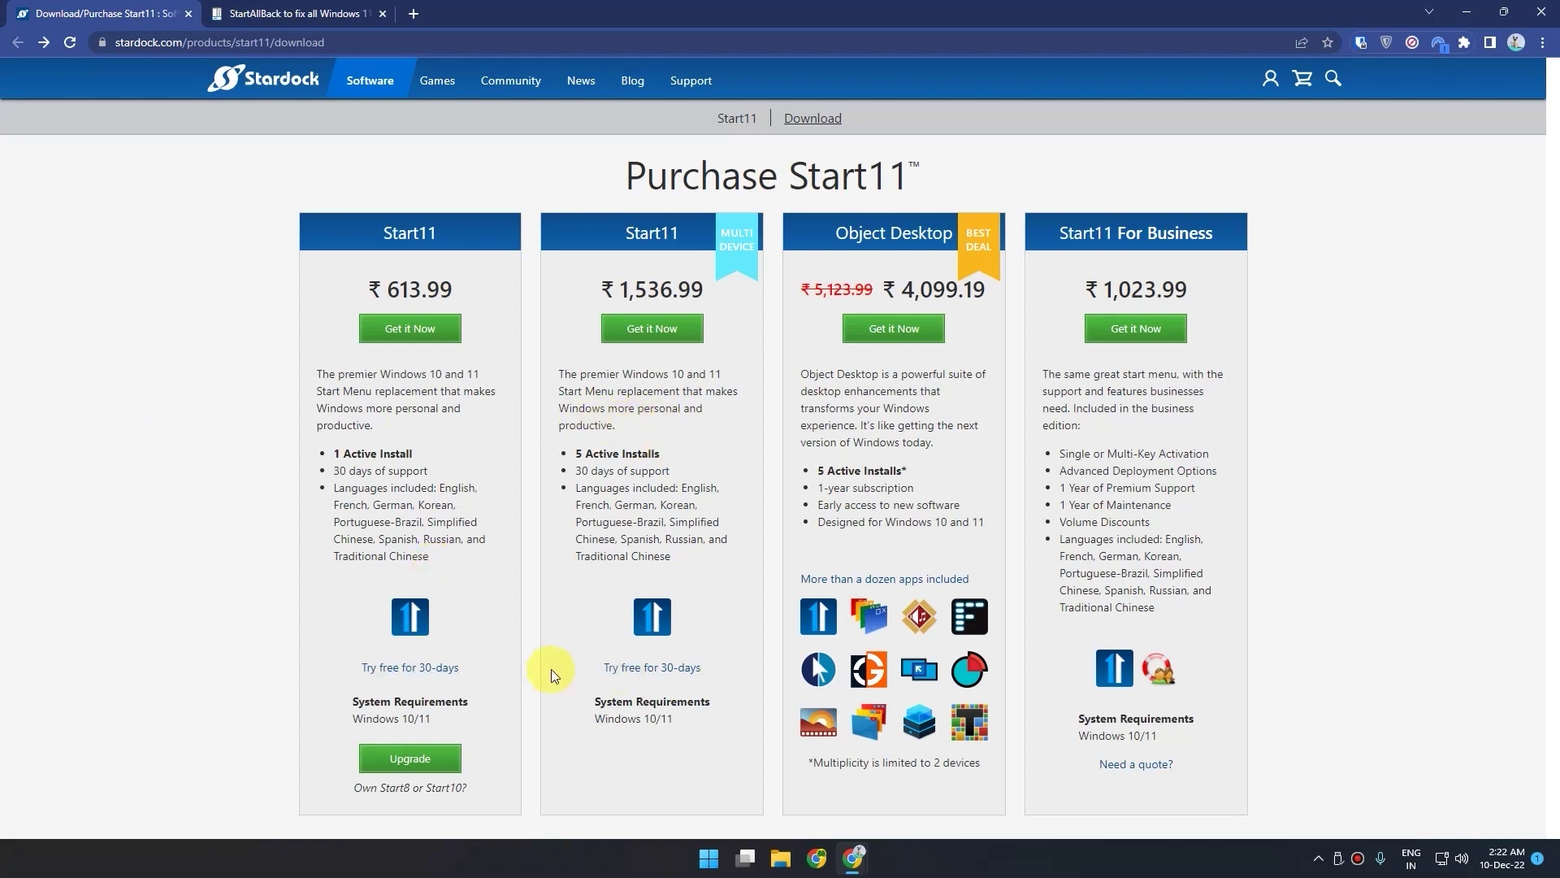
{"action": "left_click", "coordinate": [401, 668]}
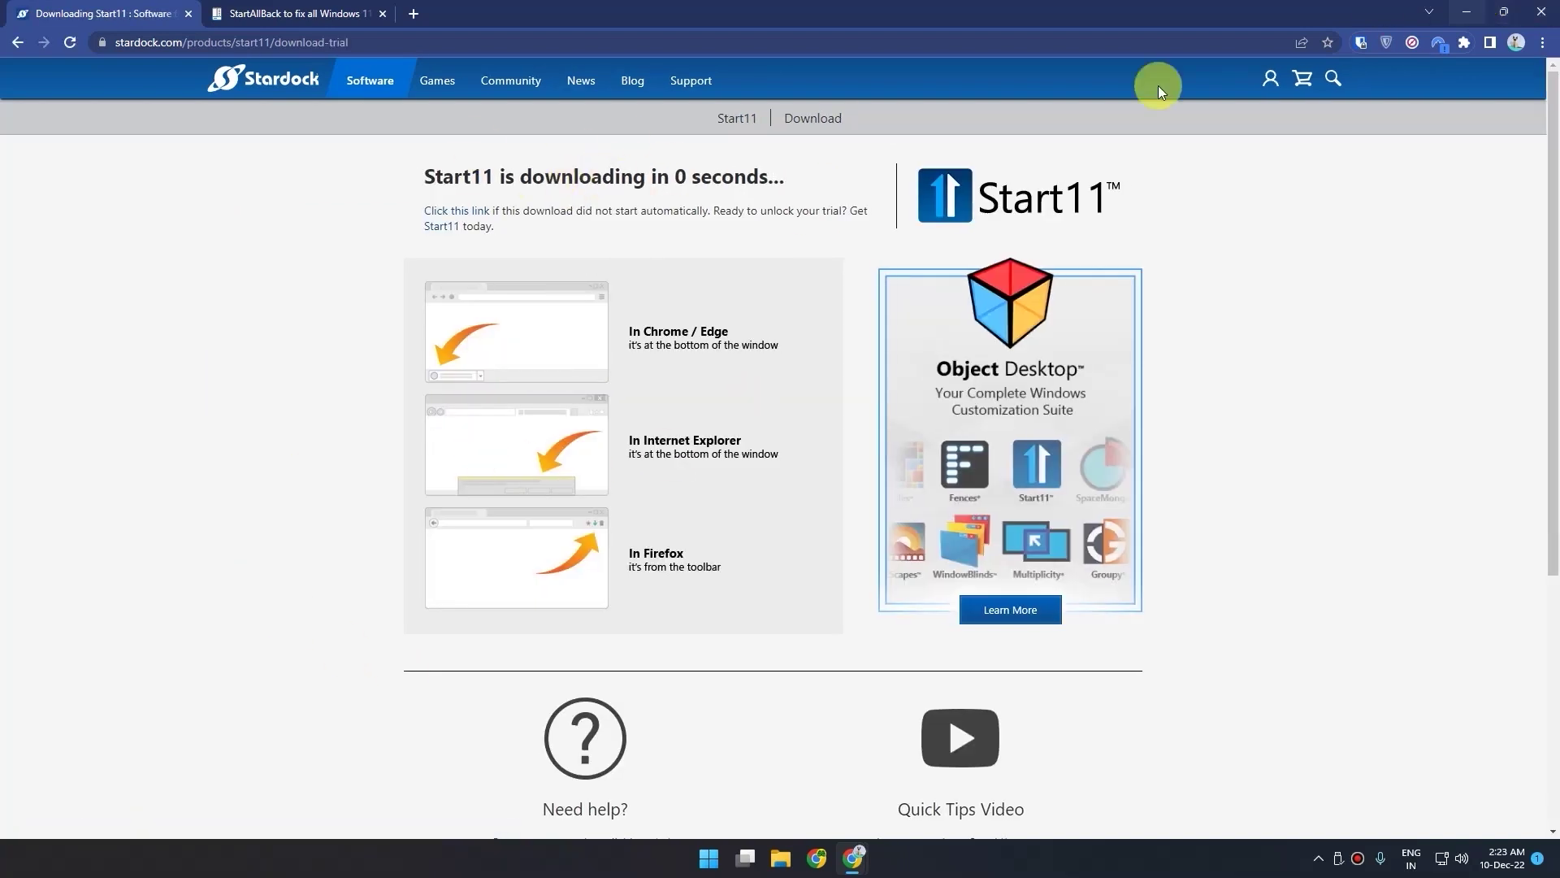
{"action": "left_click", "coordinate": [1465, 11]}
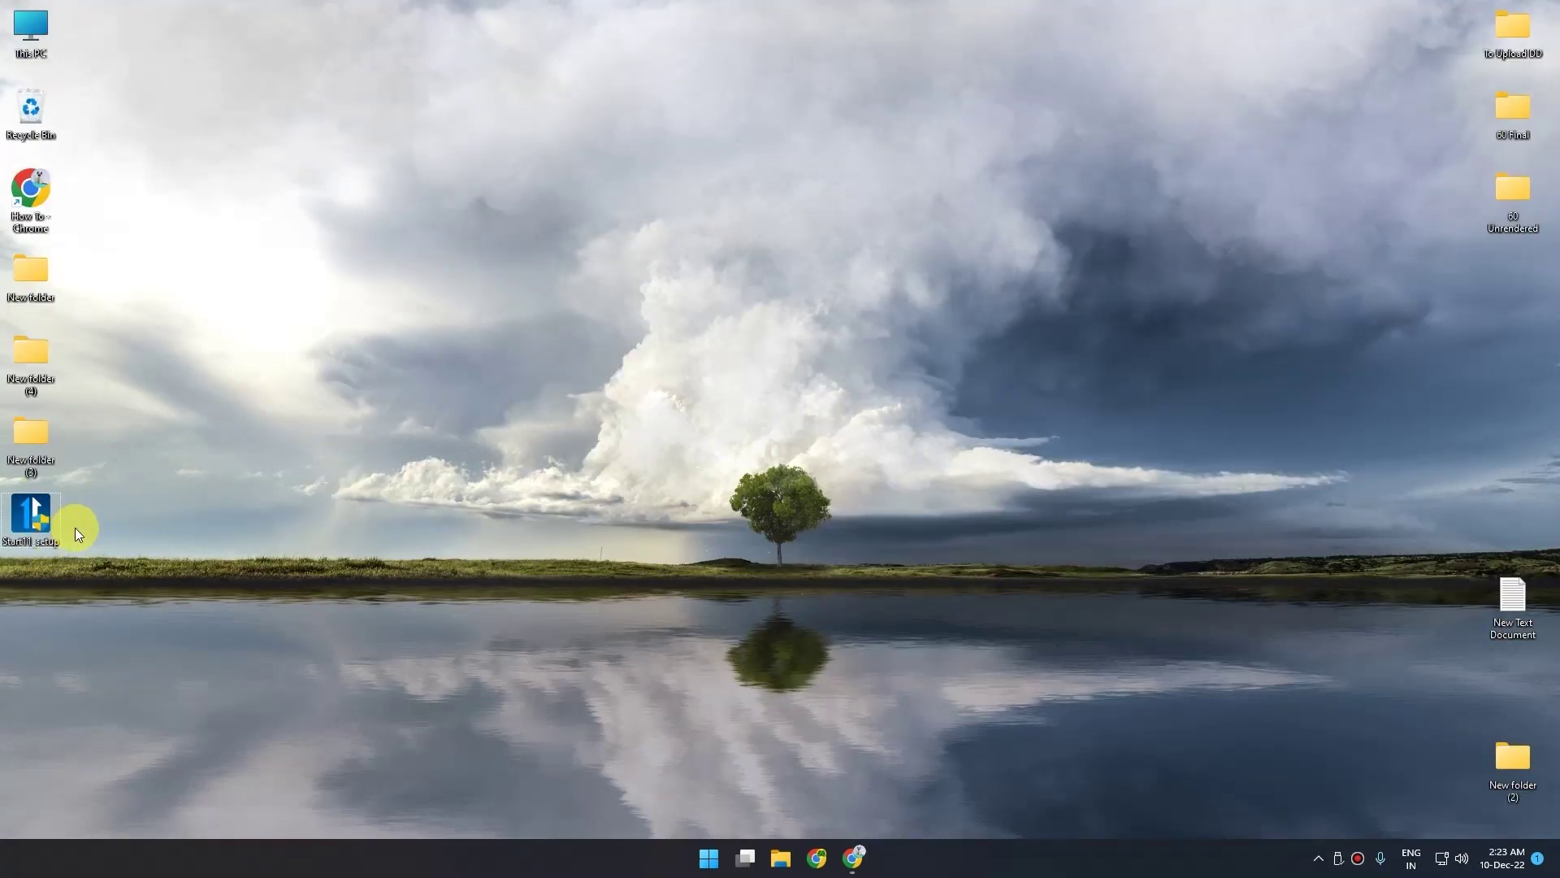
Step: Run Start11_setup, accept the licence and install to the default folder
{"action": "double_click", "coordinate": [41, 526]}
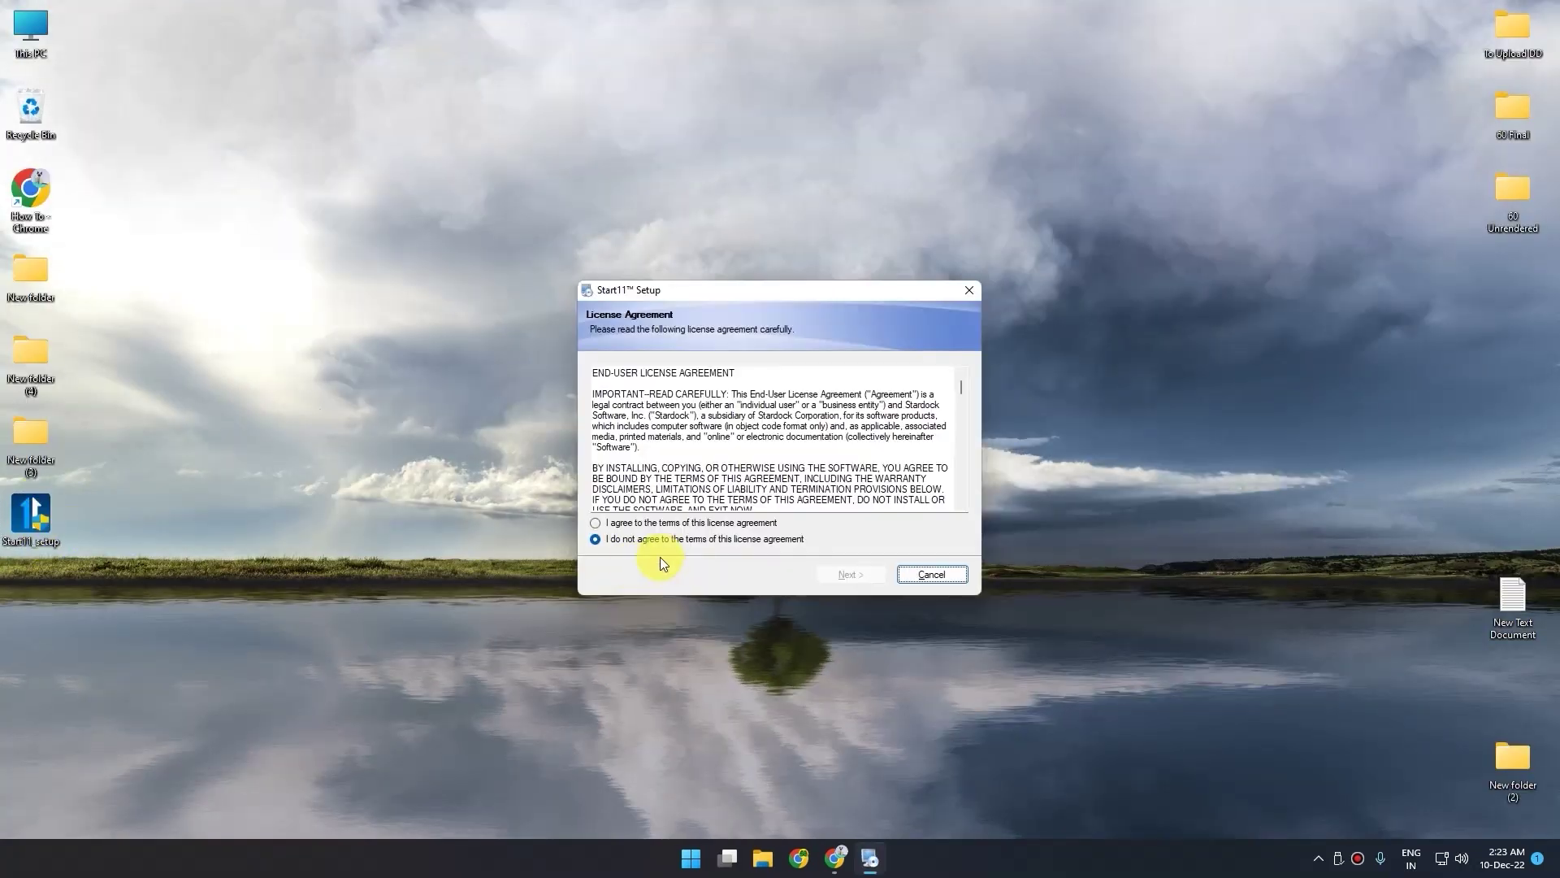
{"action": "left_click", "coordinate": [630, 523]}
{"action": "left_click", "coordinate": [878, 577]}
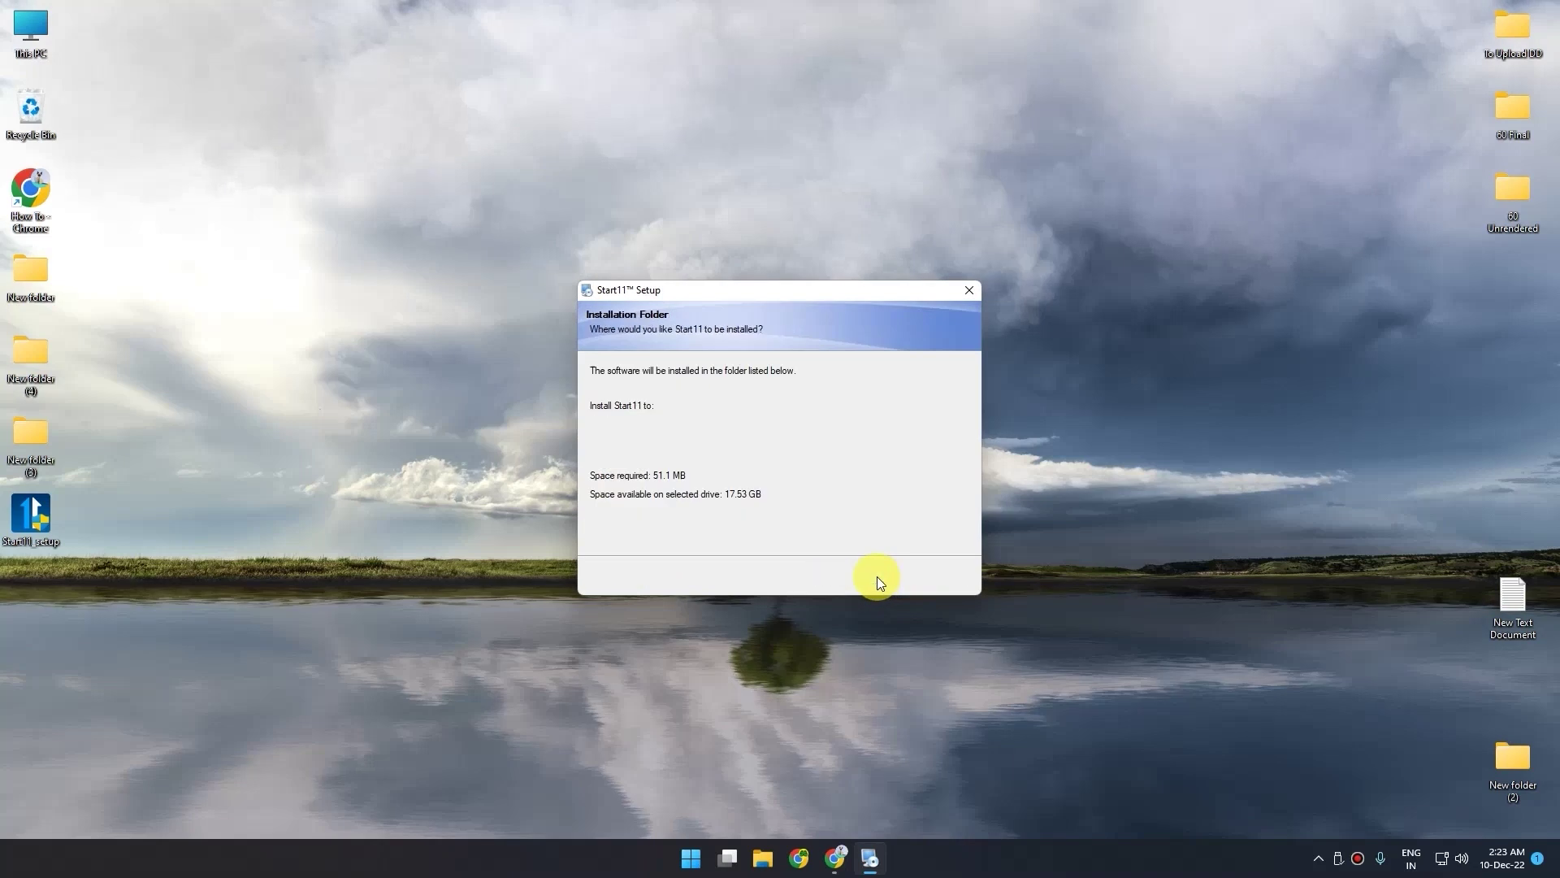
{"action": "left_click", "coordinate": [846, 574]}
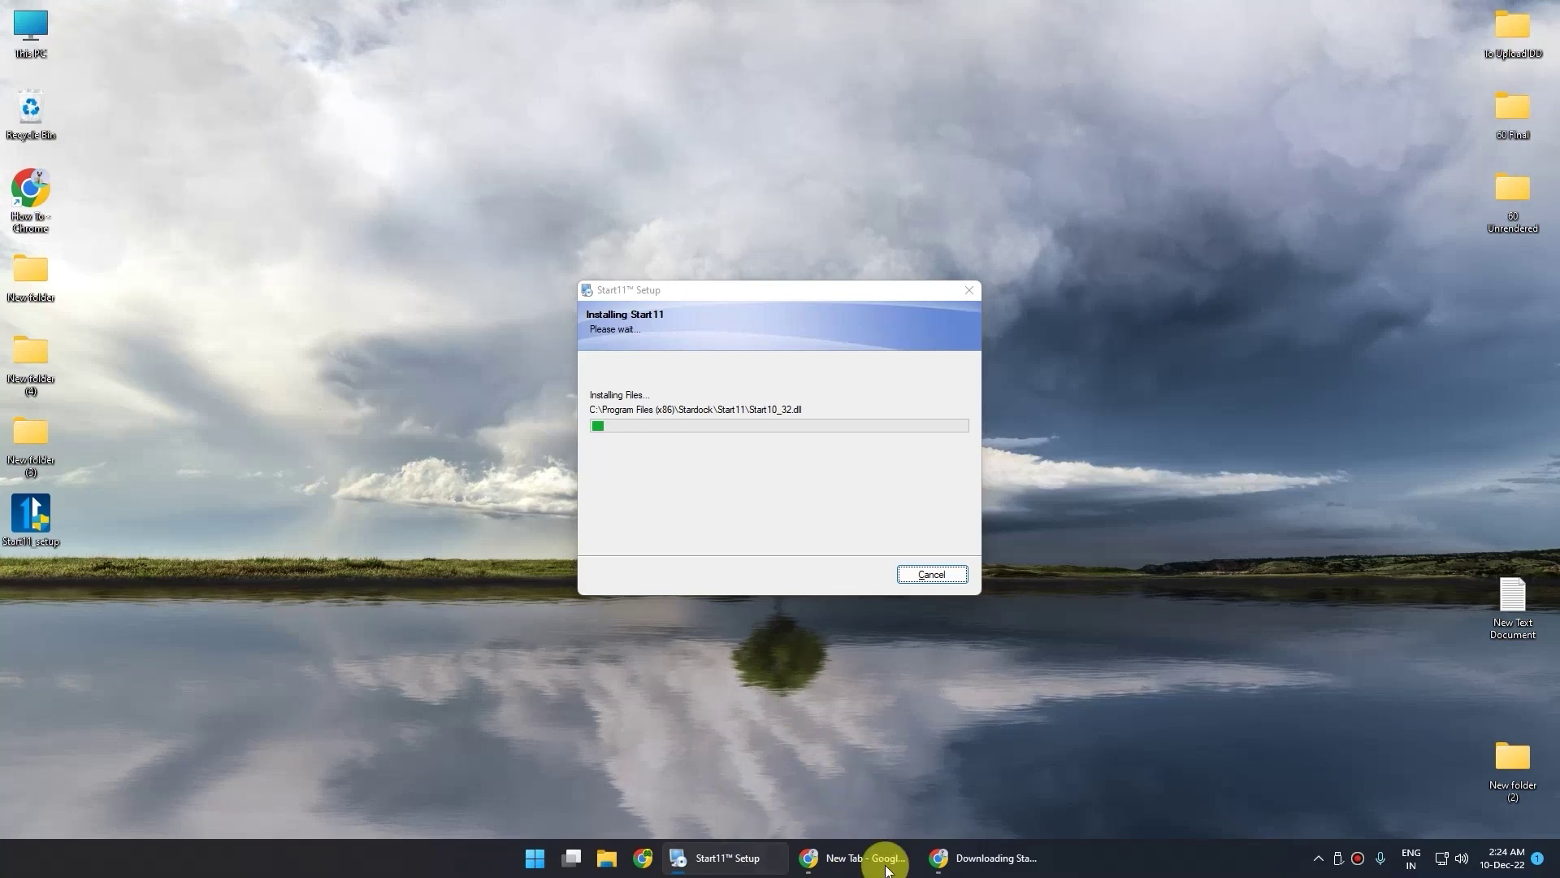
{"action": "mouse_move", "coordinate": [961, 854]}
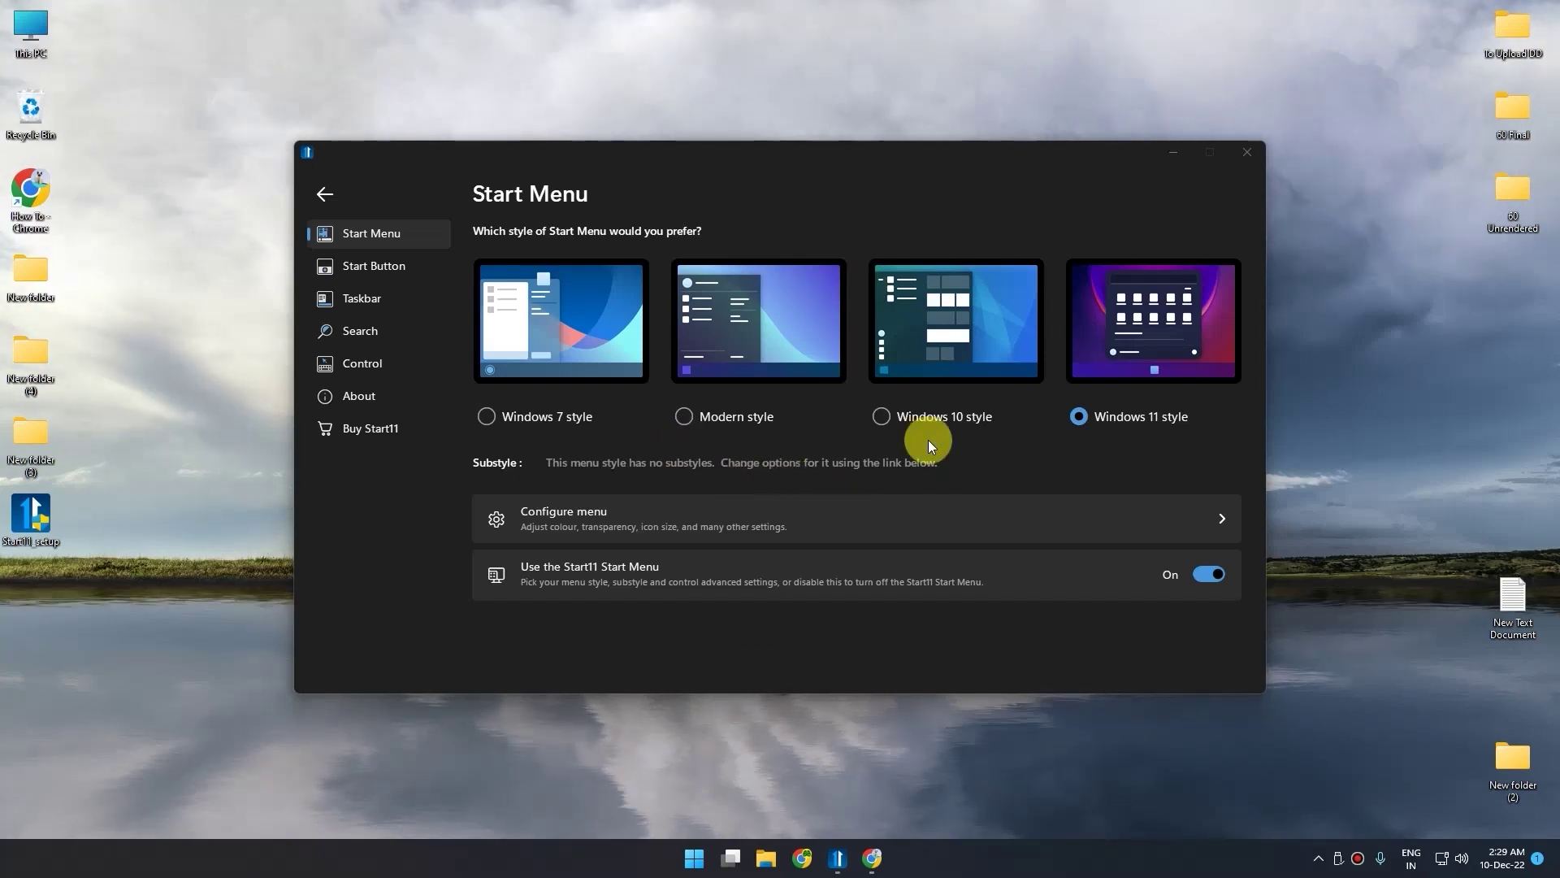
Step: Keep the Windows 11 Start menu style and set taskbar buttons to Never combine
{"action": "left_click", "coordinate": [1087, 417]}
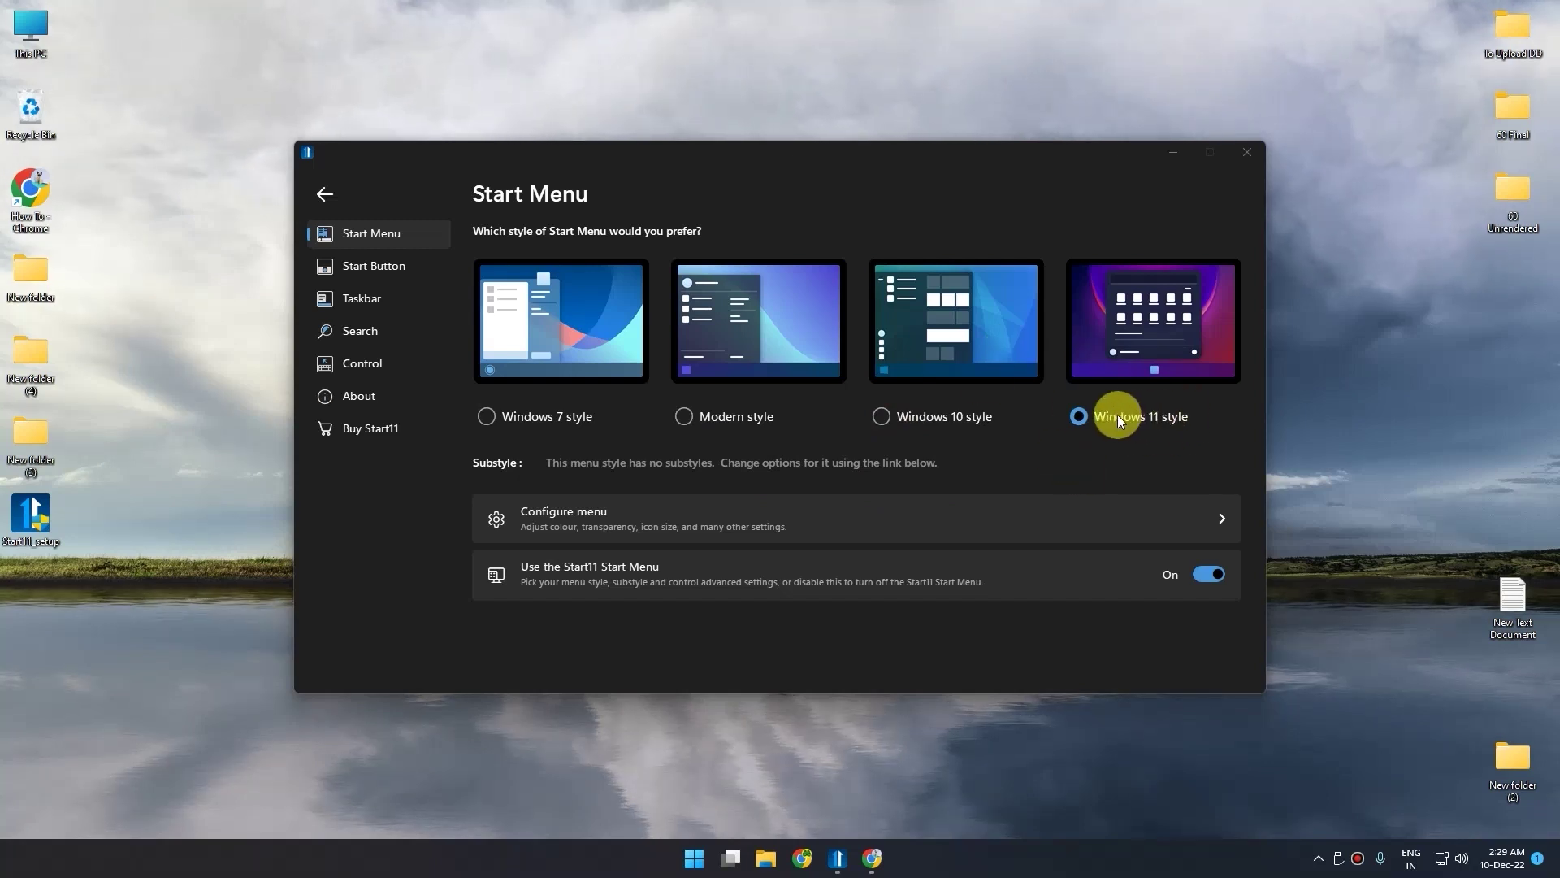
{"action": "left_click", "coordinate": [375, 306]}
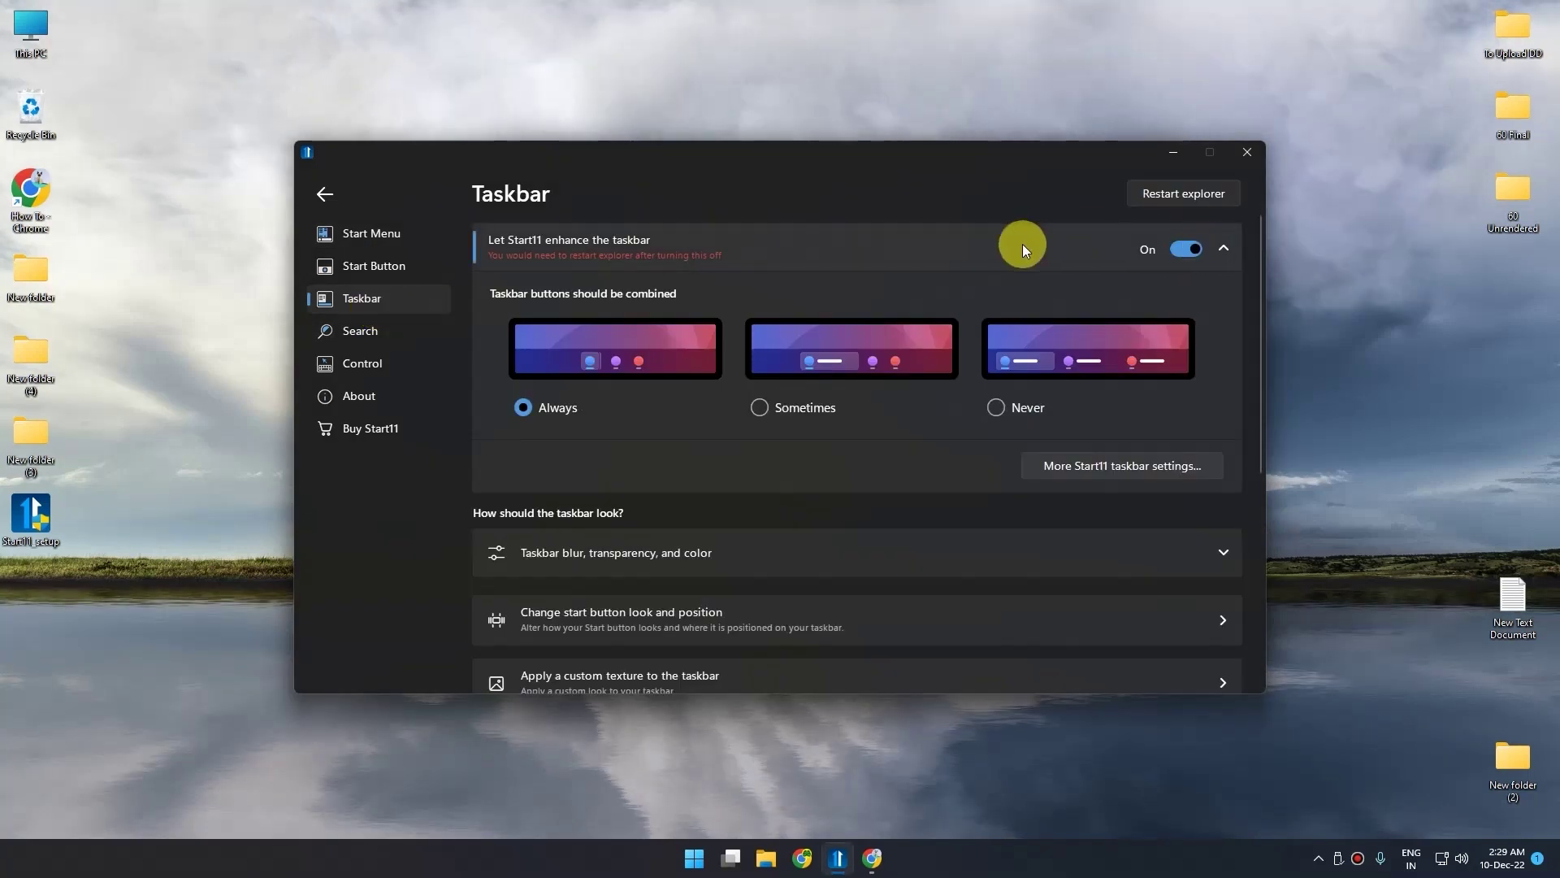
{"action": "left_click", "coordinate": [1006, 372]}
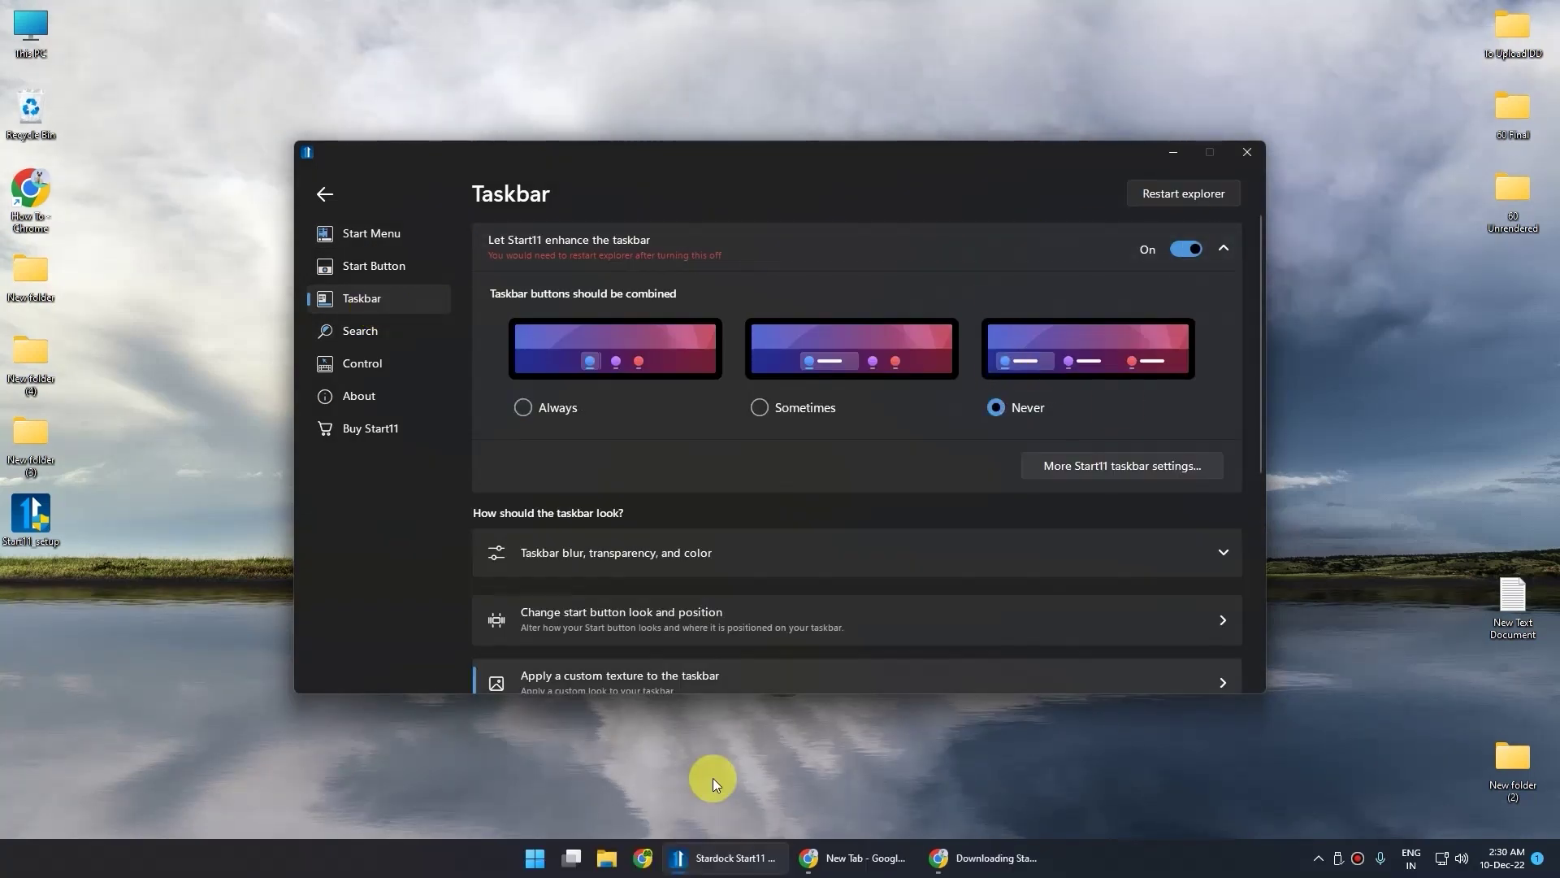
{"action": "left_click", "coordinate": [687, 784]}
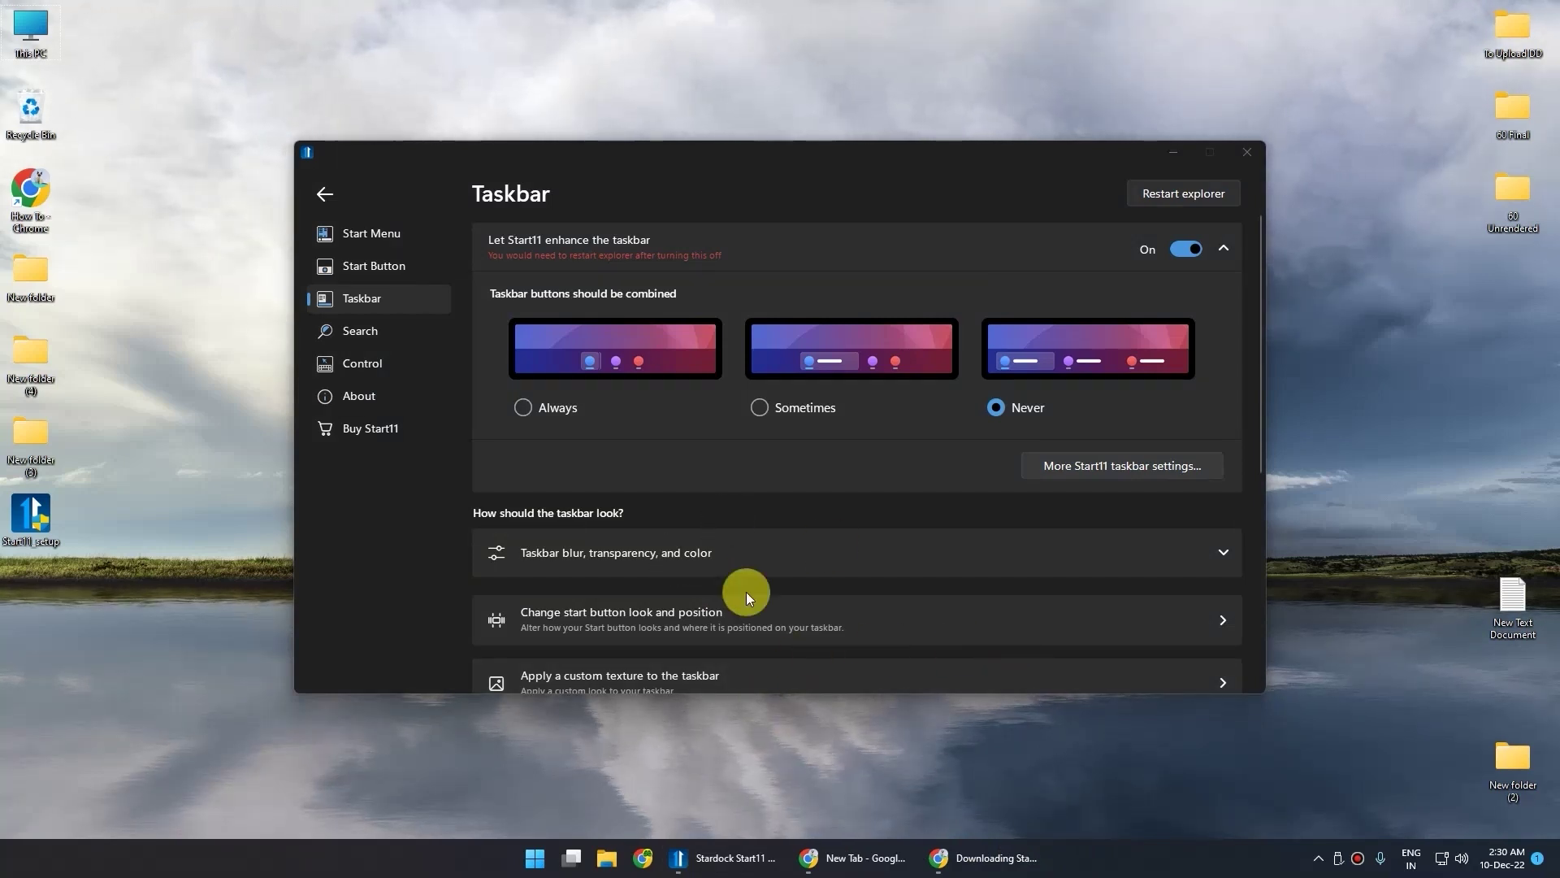
{"action": "scroll", "coordinate": [747, 592], "scroll_direction": "down", "scroll_amount": 2}
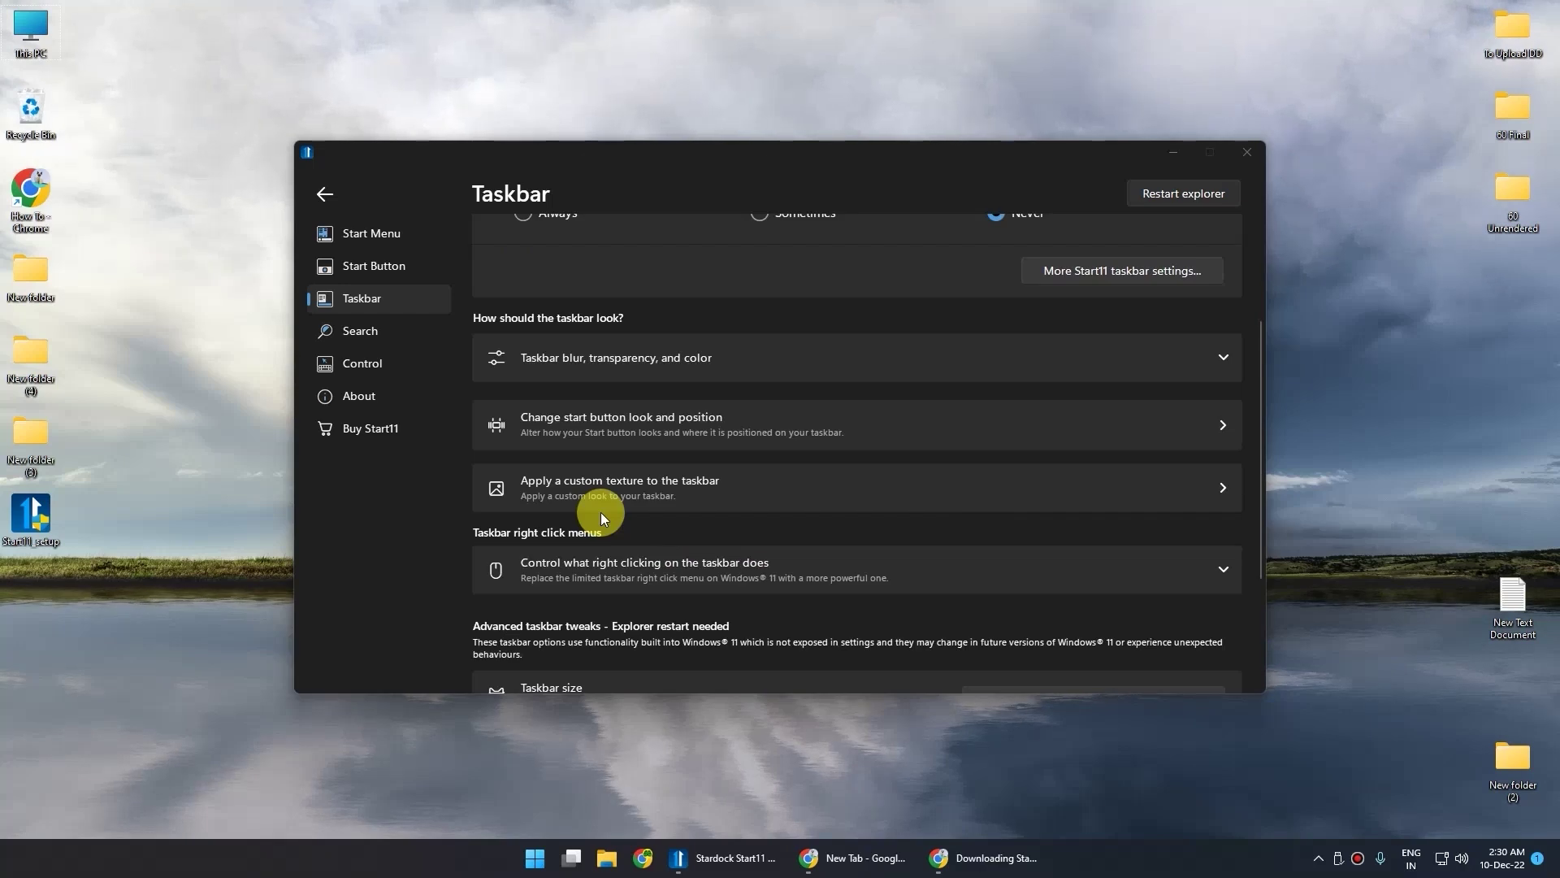
{"action": "scroll", "coordinate": [601, 518], "scroll_direction": "up", "scroll_amount": 2}
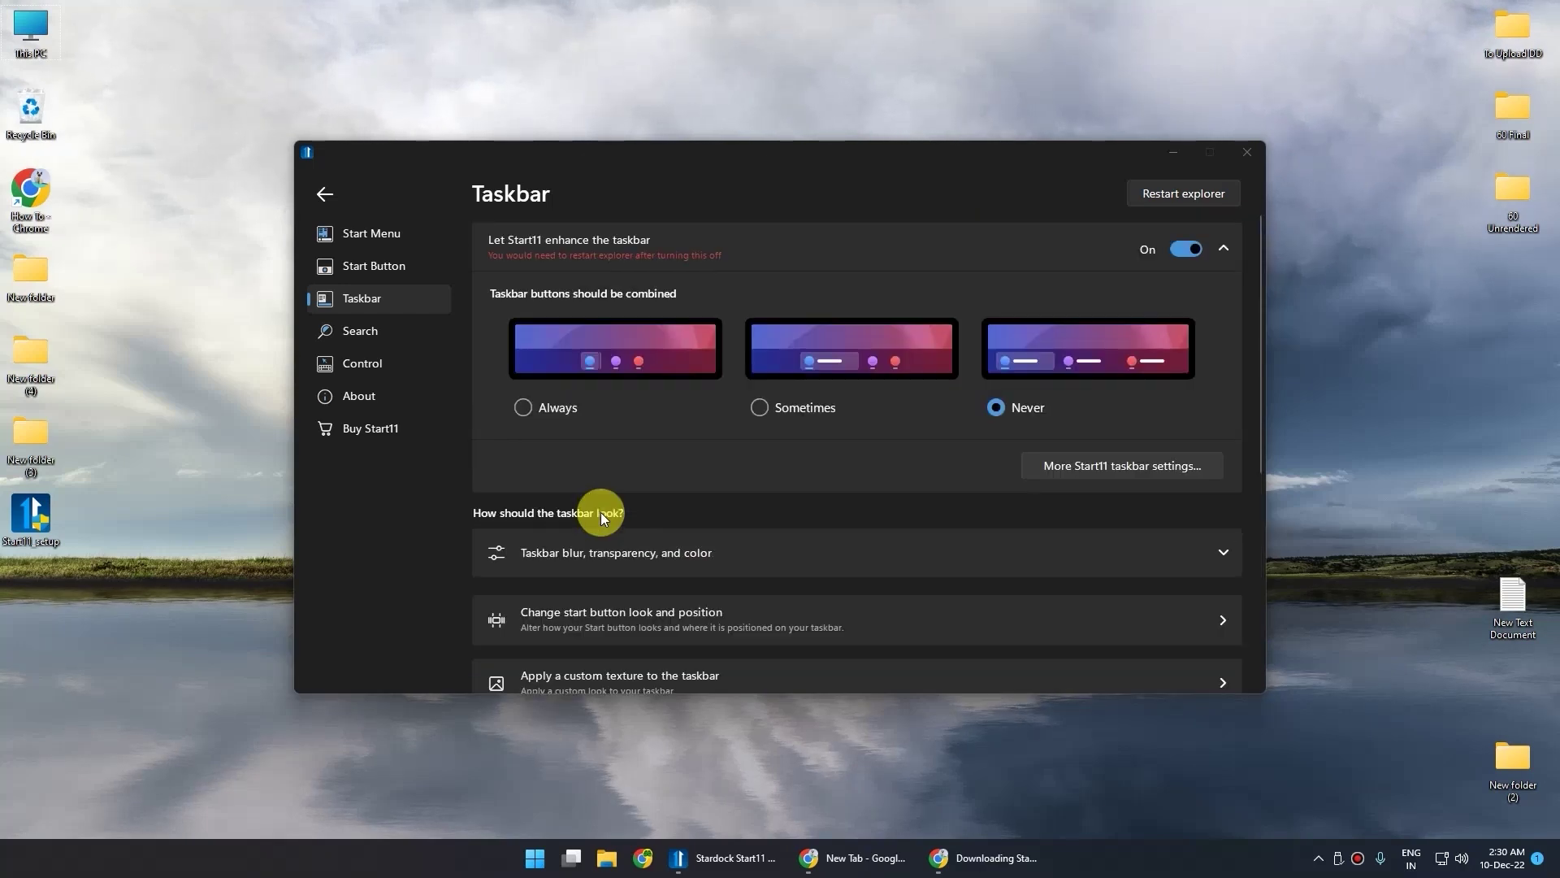
Step: Turn on a custom Start button image, settling on Start8 Logo Large
{"action": "left_click", "coordinate": [395, 270]}
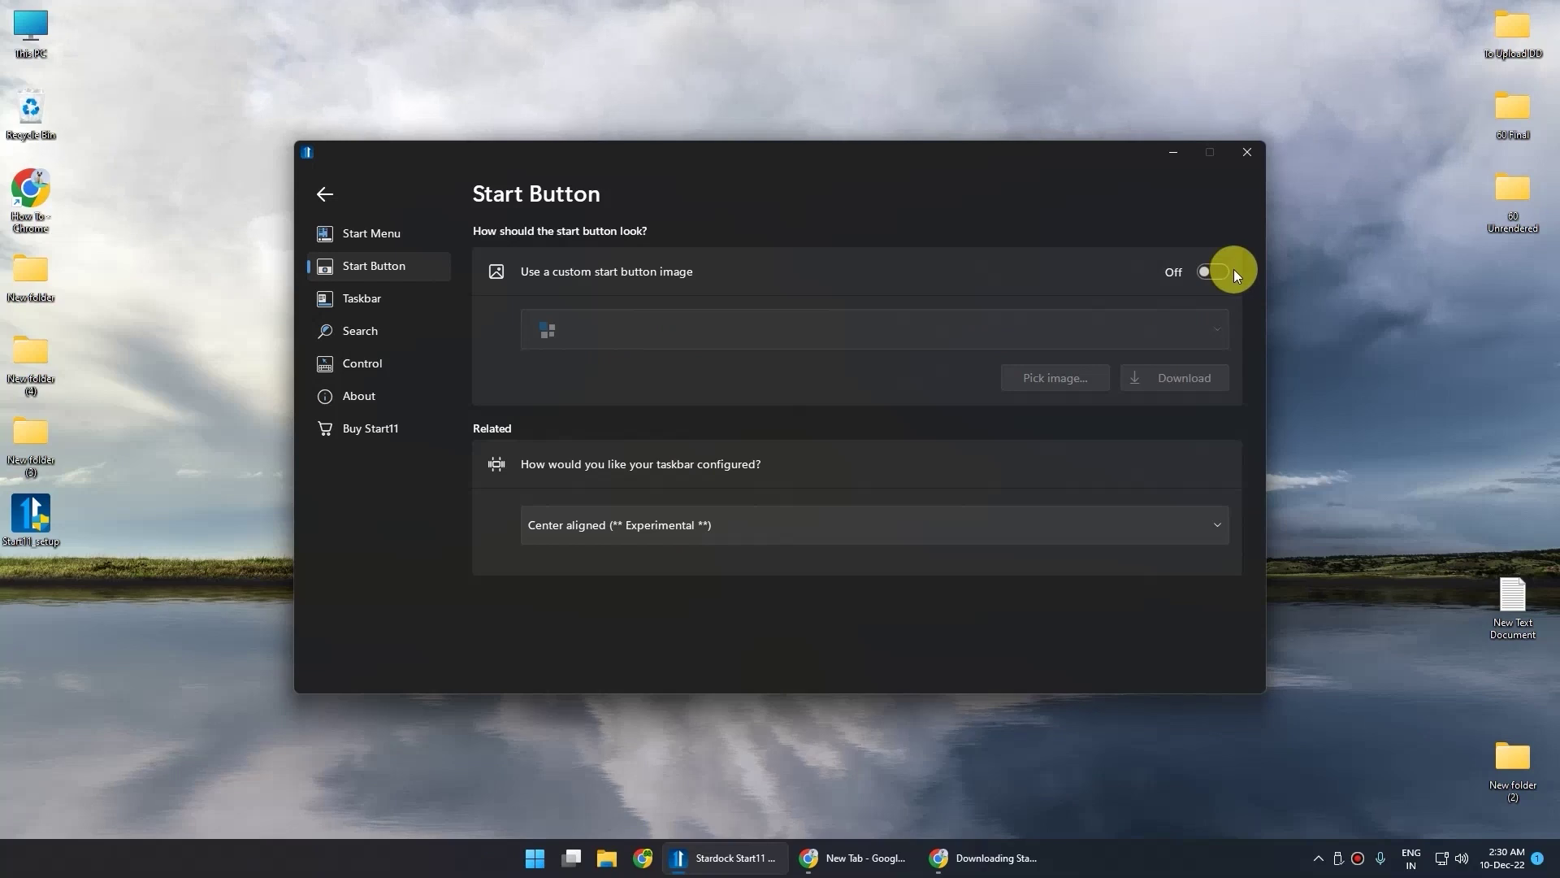
{"action": "left_click", "coordinate": [1217, 270]}
{"action": "left_click", "coordinate": [823, 348]}
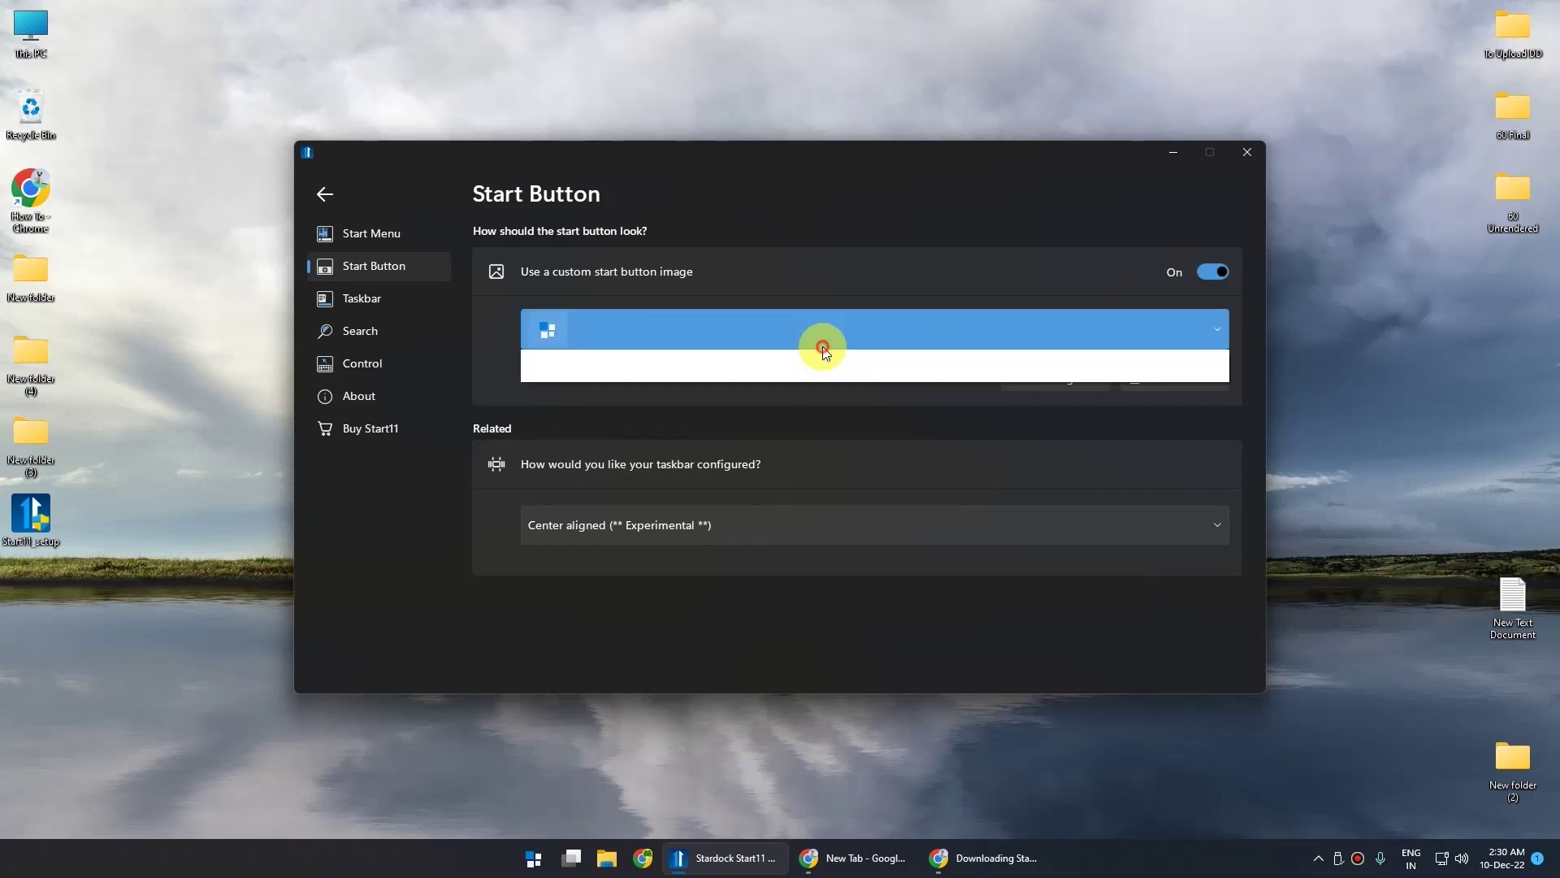
{"action": "left_click", "coordinate": [678, 468]}
{"action": "left_click", "coordinate": [654, 331]}
{"action": "left_click", "coordinate": [613, 520]}
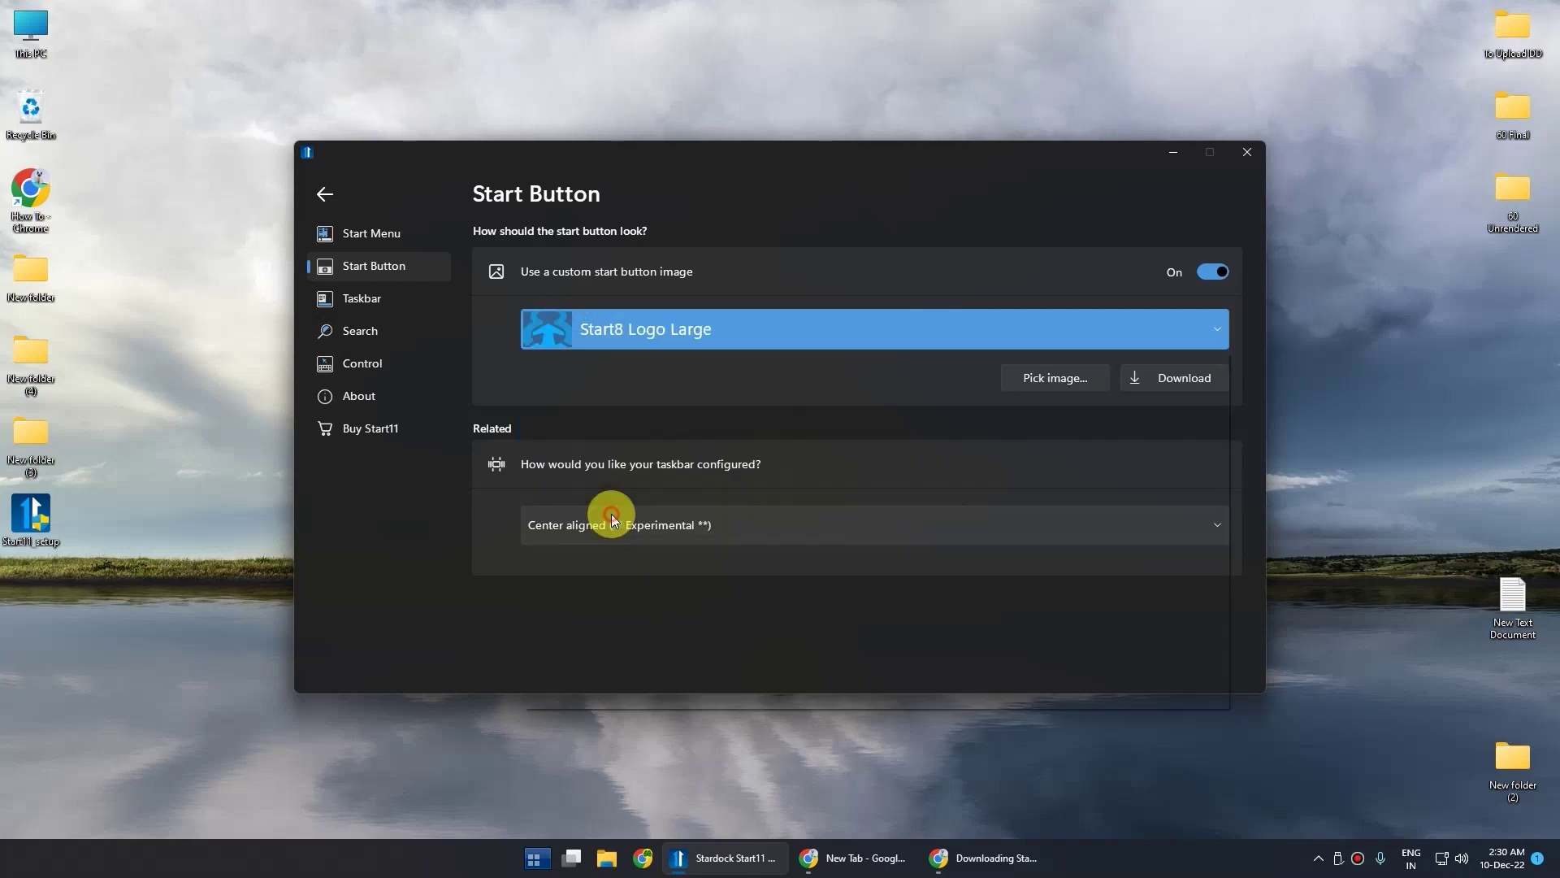
Step: Review taskbar blur options, taskbar size Medium and position Align Bottom
{"action": "left_click", "coordinate": [358, 297]}
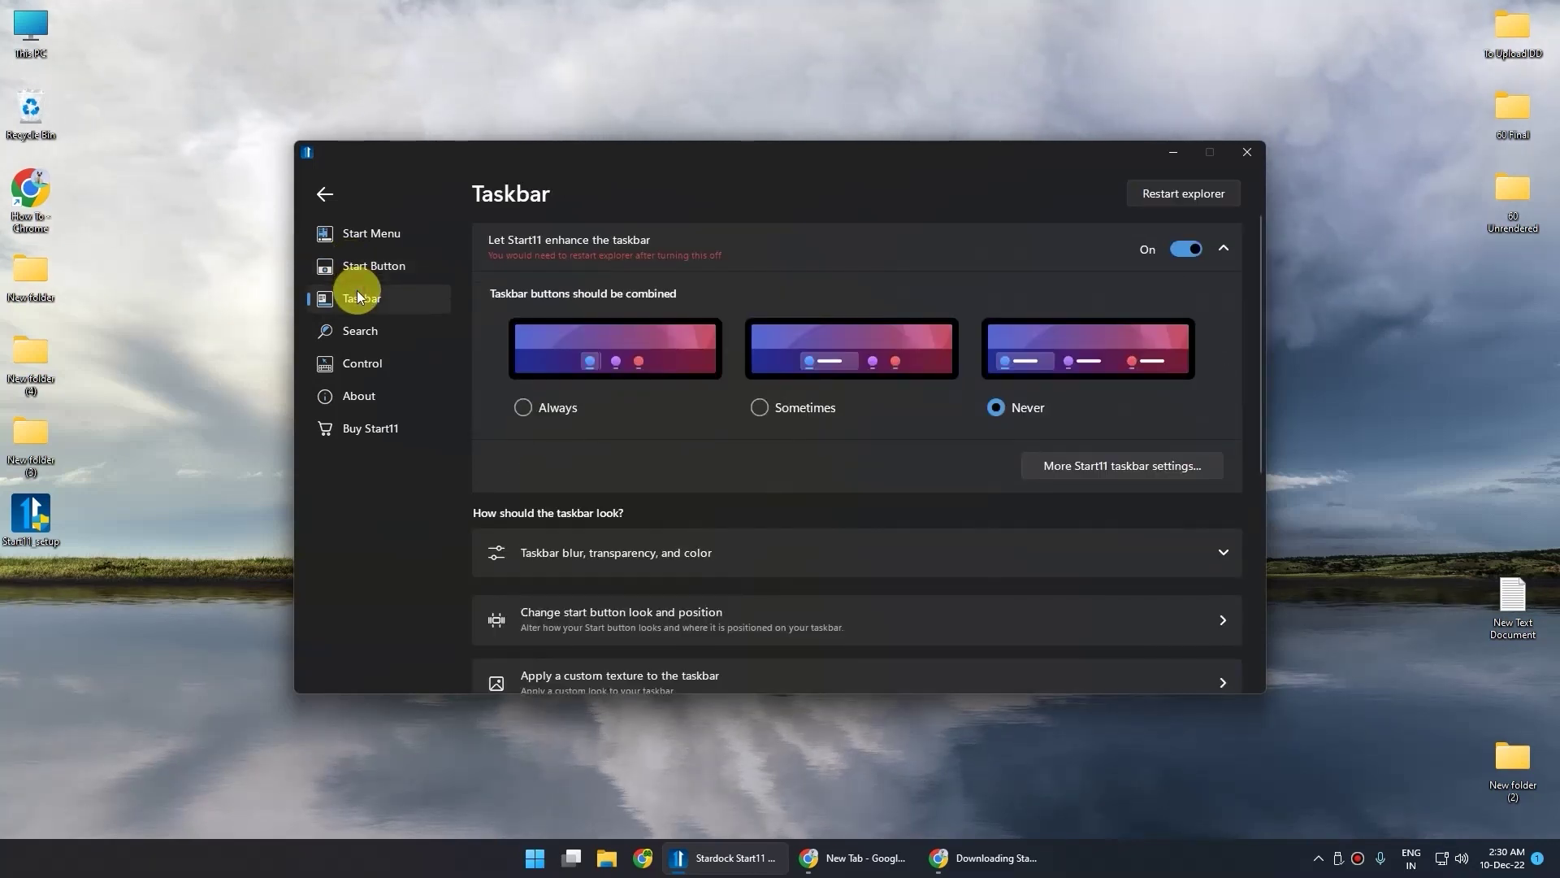
{"action": "left_click", "coordinate": [797, 552]}
{"action": "scroll", "coordinate": [796, 553], "scroll_direction": "down", "scroll_amount": 2}
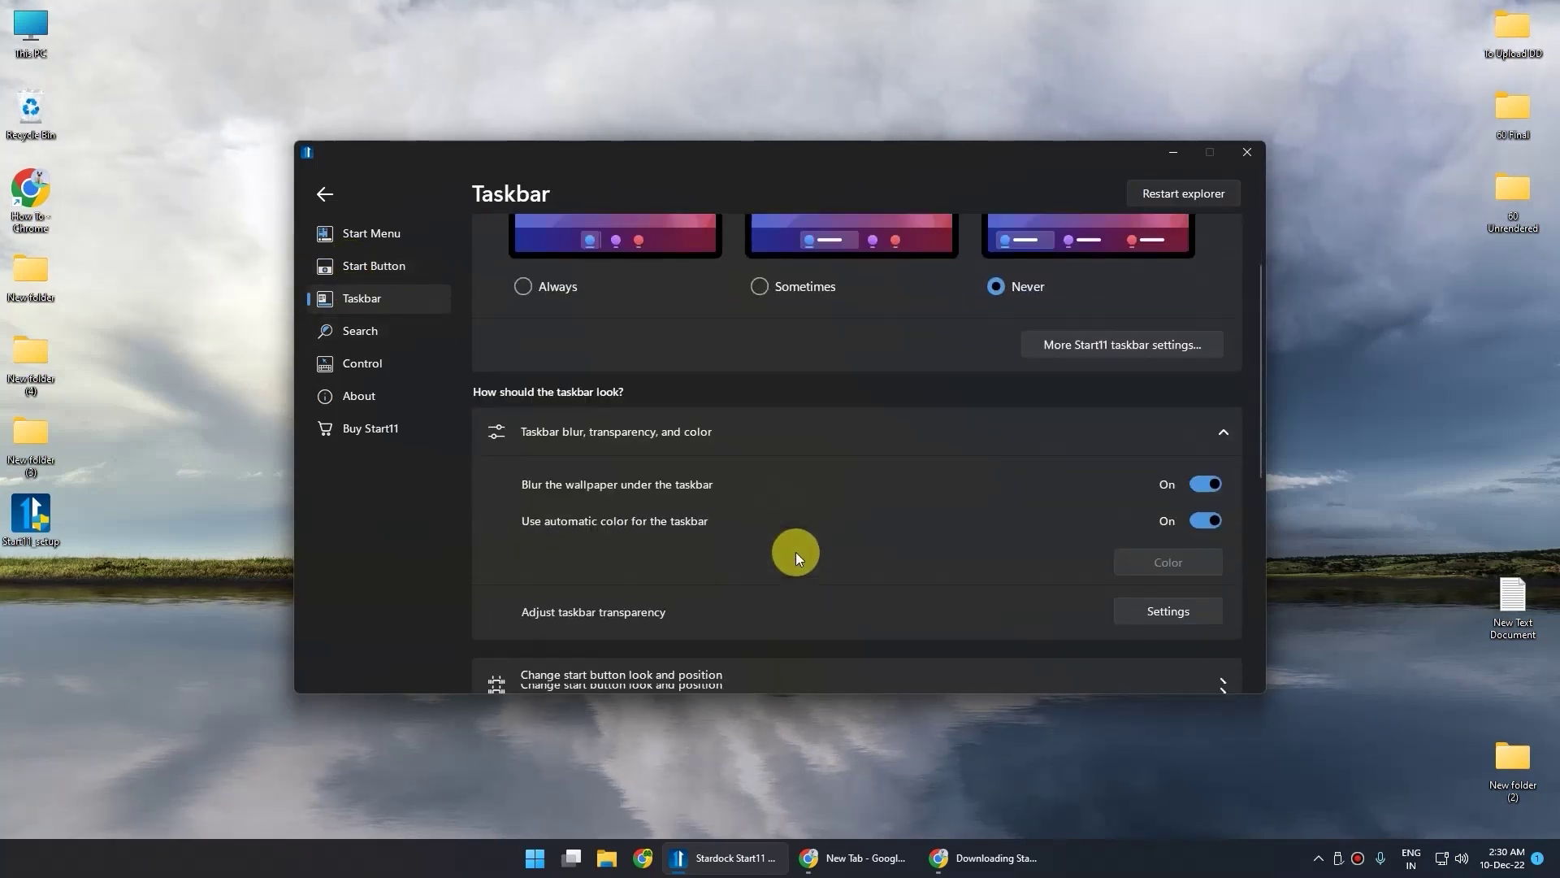
{"action": "scroll", "coordinate": [1085, 490], "scroll_direction": "down", "scroll_amount": 1}
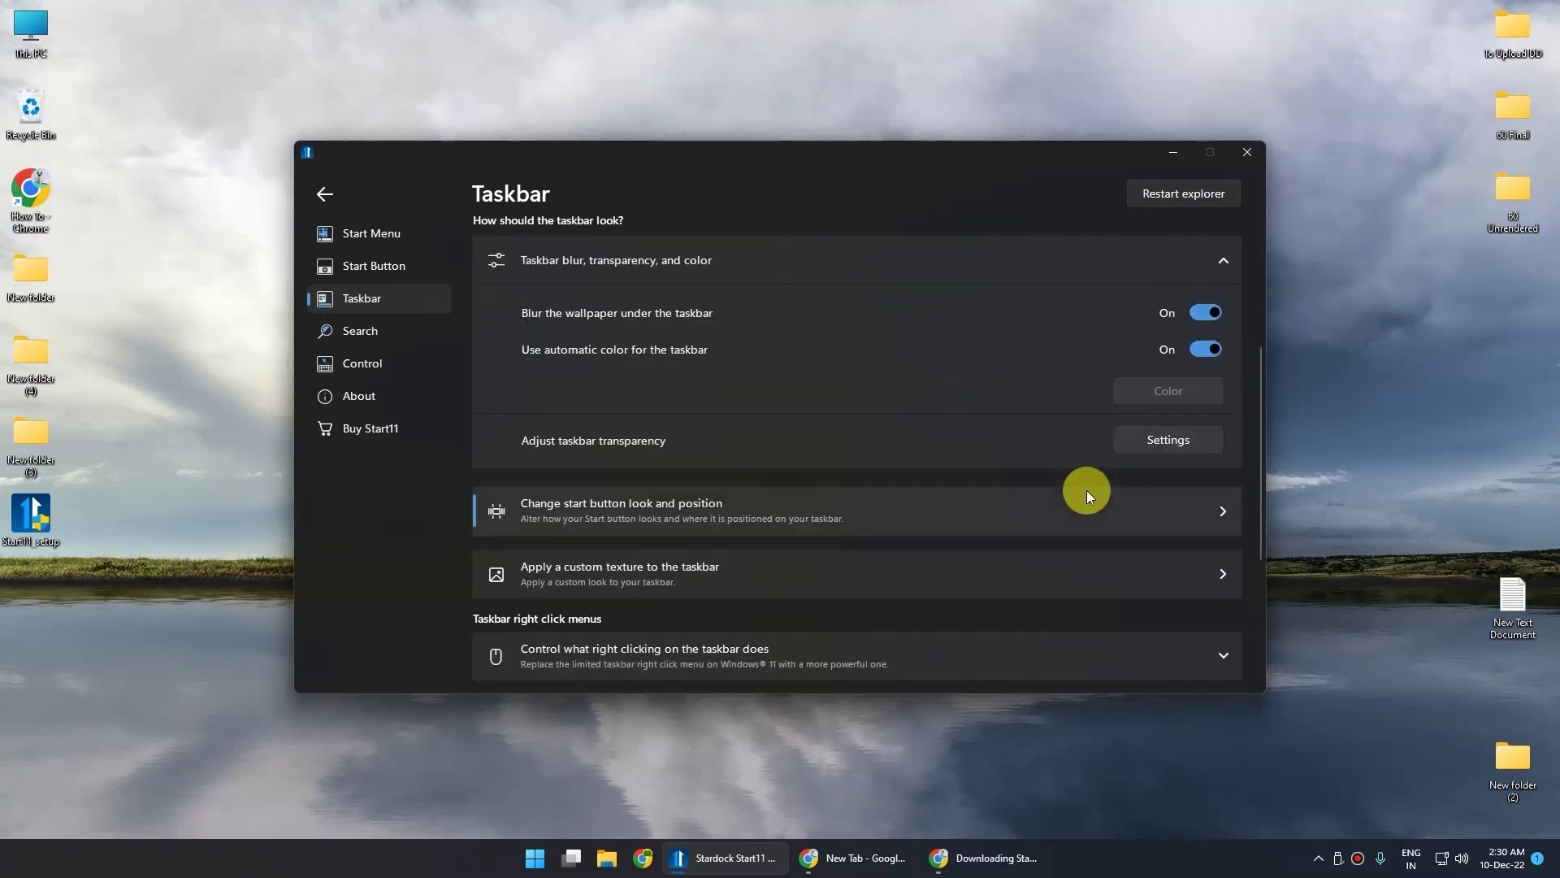
{"action": "left_click", "coordinate": [925, 499]}
{"action": "left_click", "coordinate": [326, 193]}
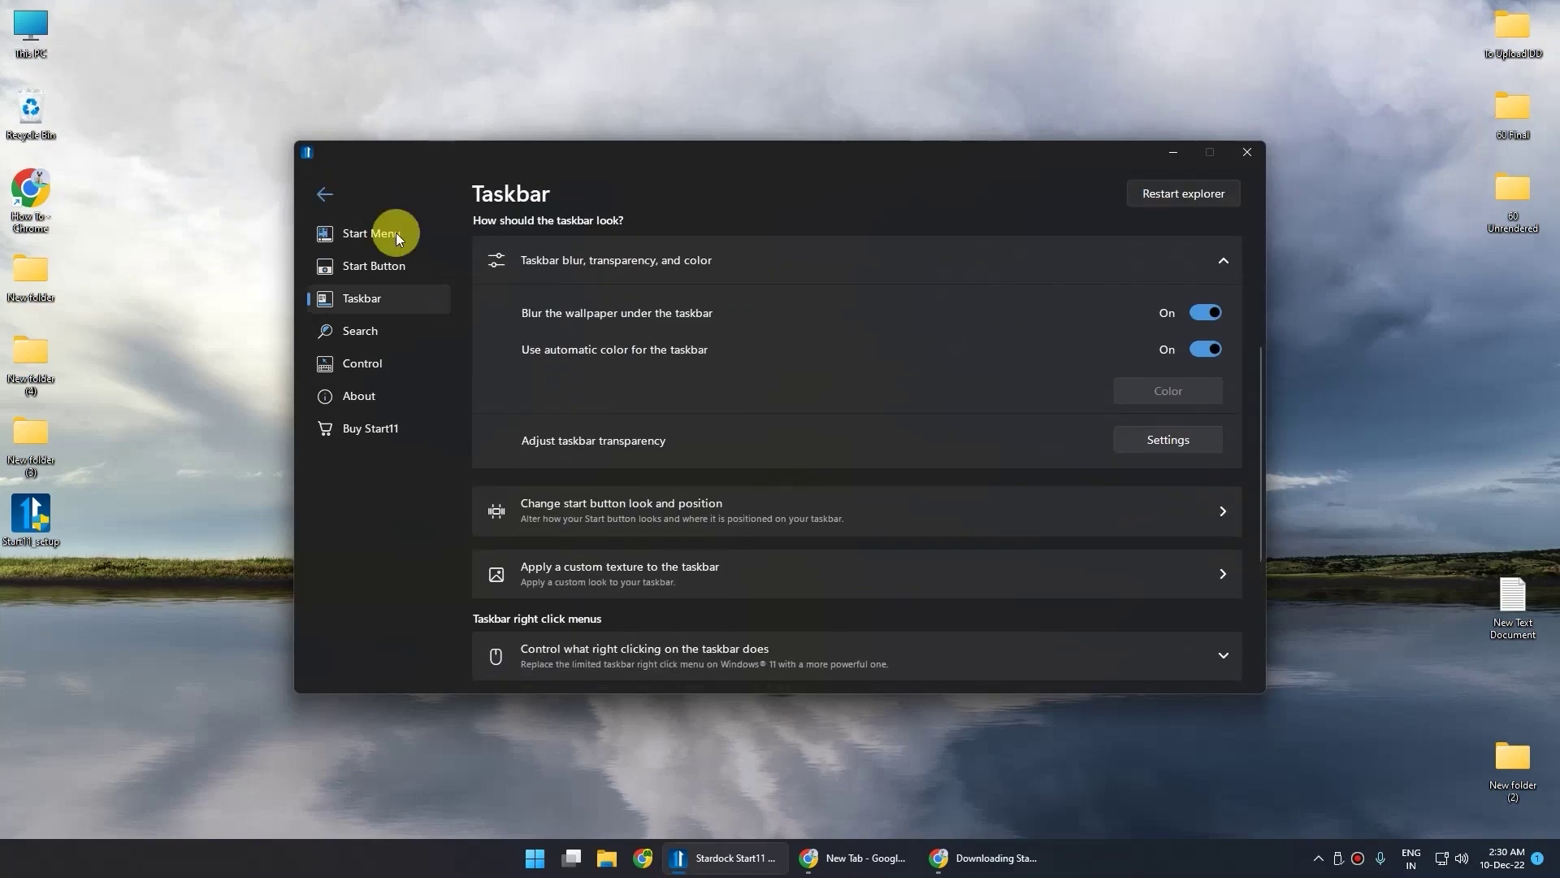
{"action": "scroll", "coordinate": [764, 383], "scroll_direction": "down", "scroll_amount": 5}
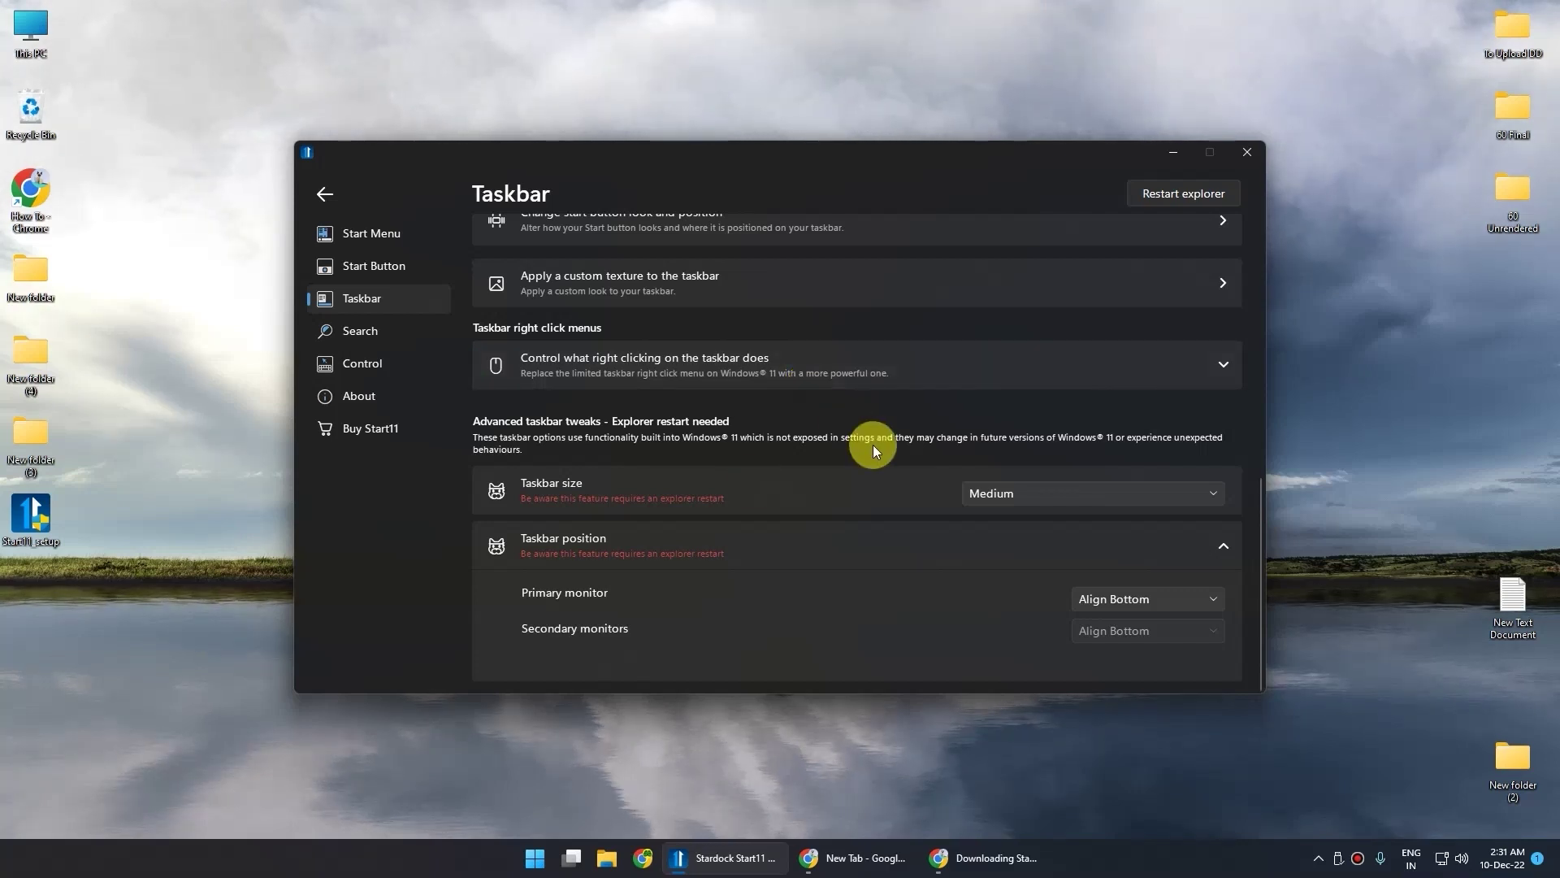
Step: Close Start11 and open Control Panel via a Start menu search for 'con'
{"action": "left_click", "coordinate": [1249, 153]}
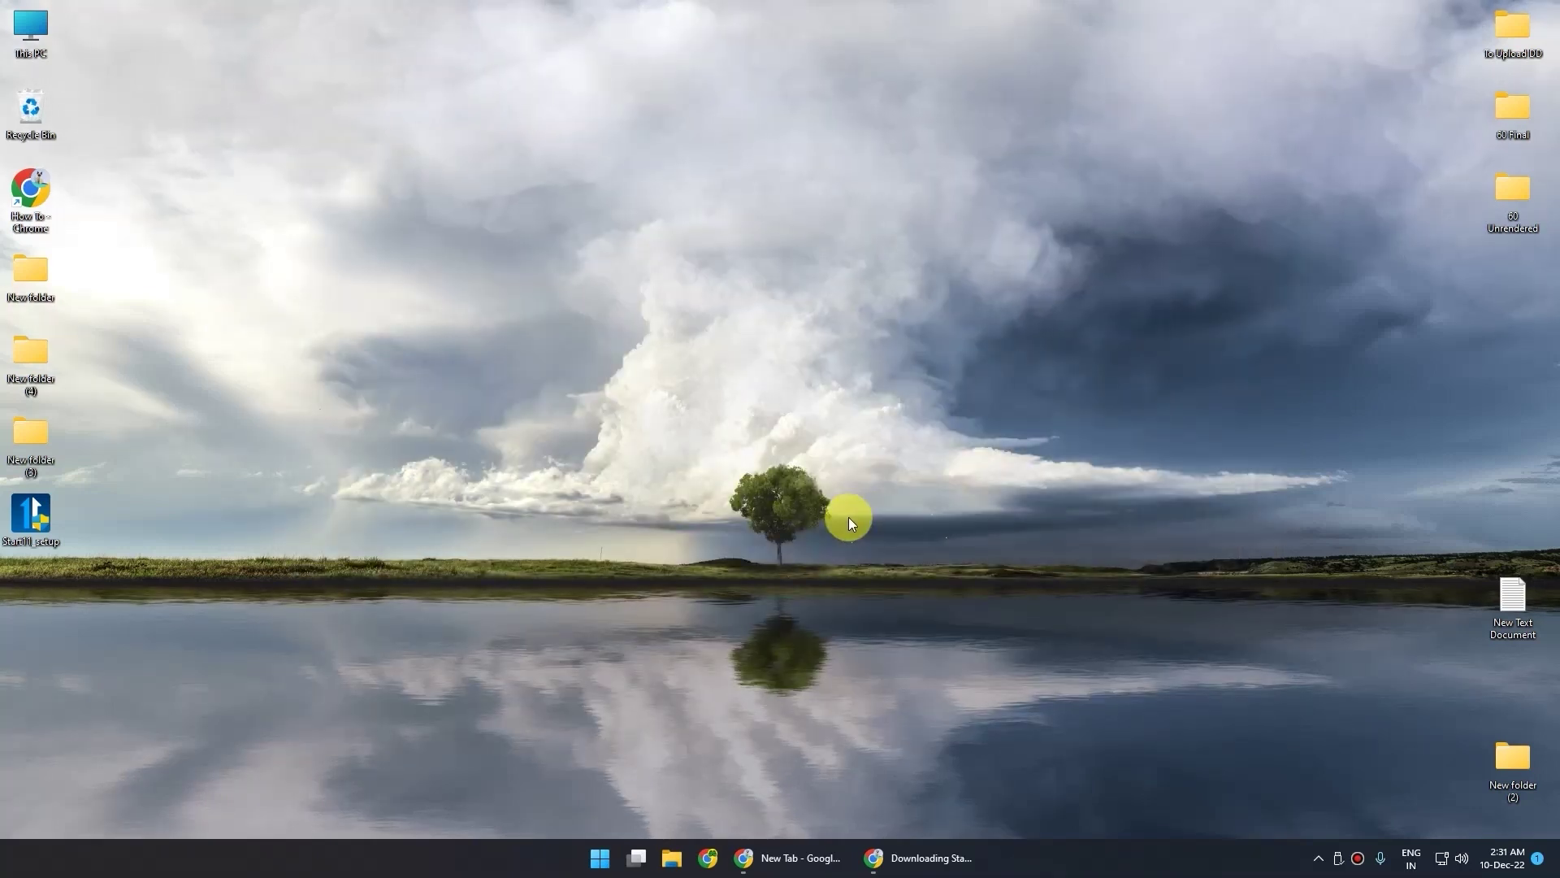
{"action": "key", "text": "super"}
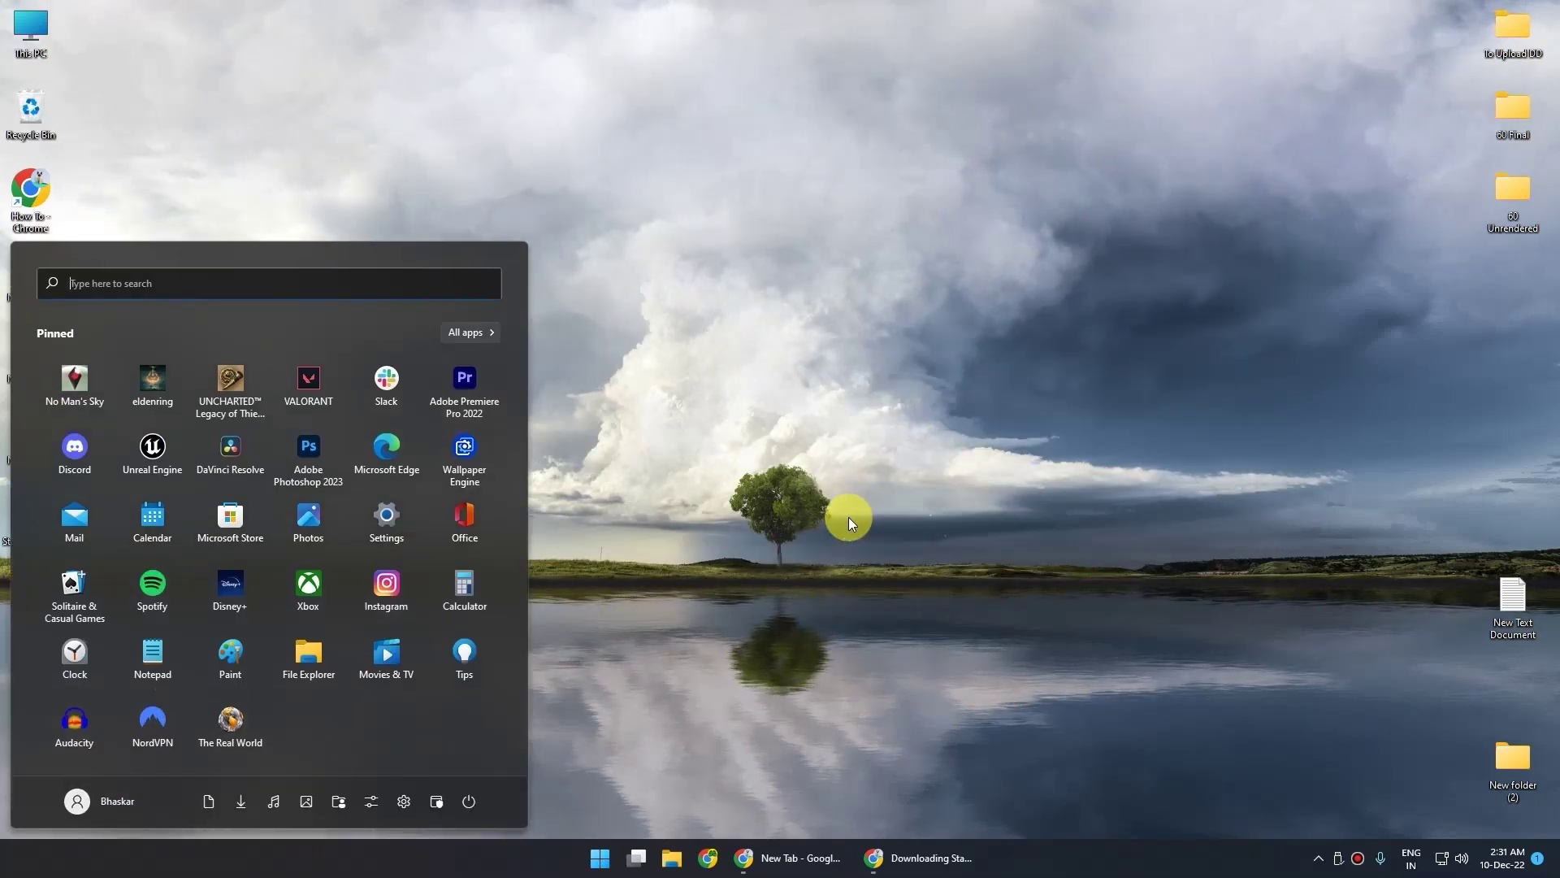
{"action": "type", "text": "con"}
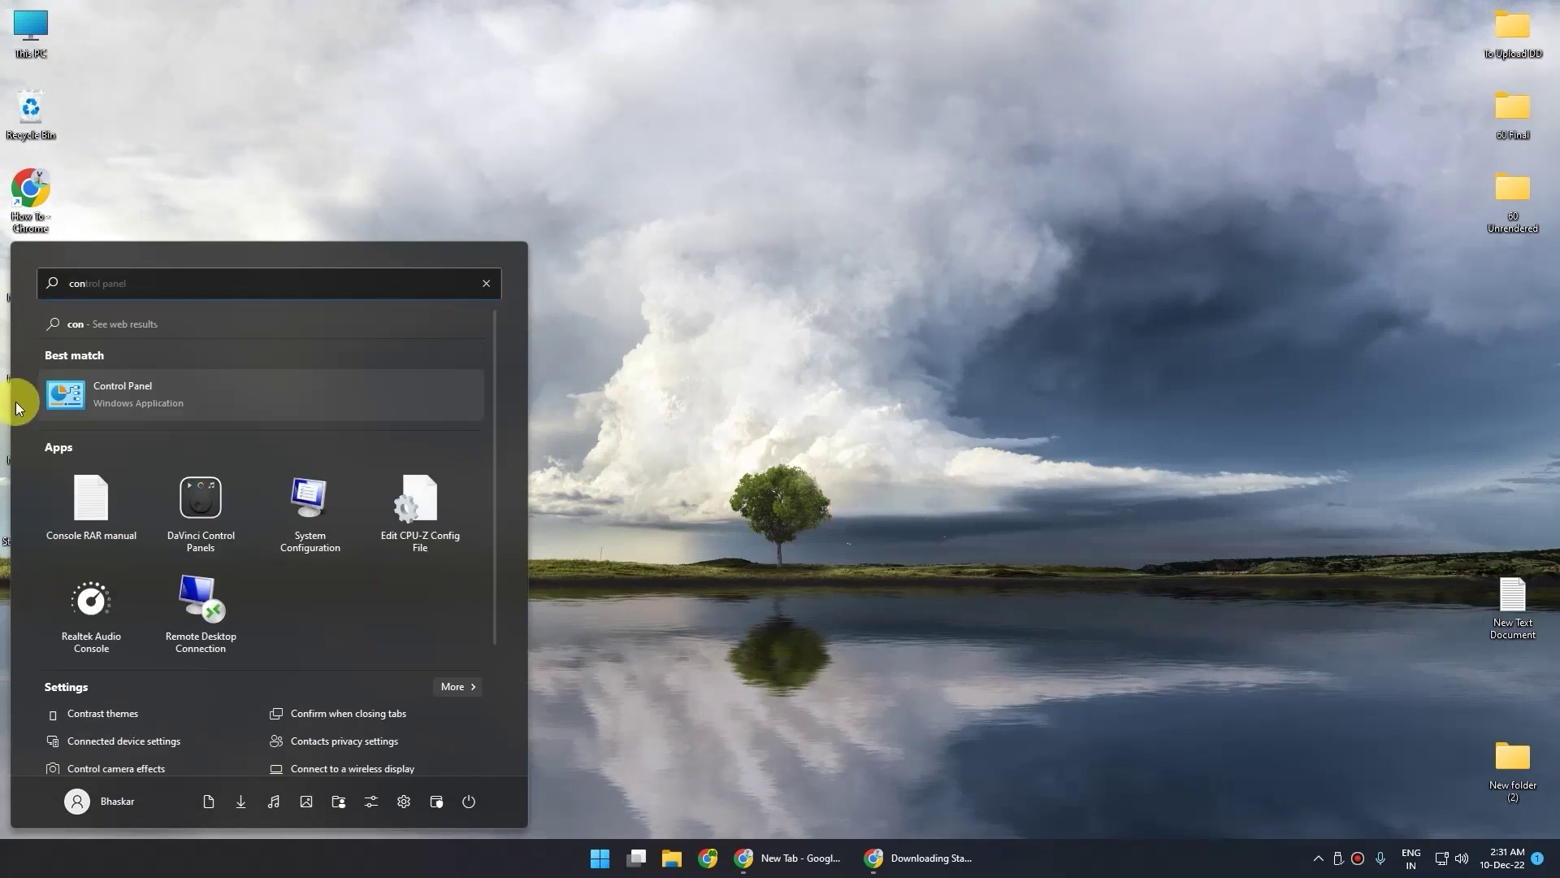
{"action": "left_click", "coordinate": [109, 387]}
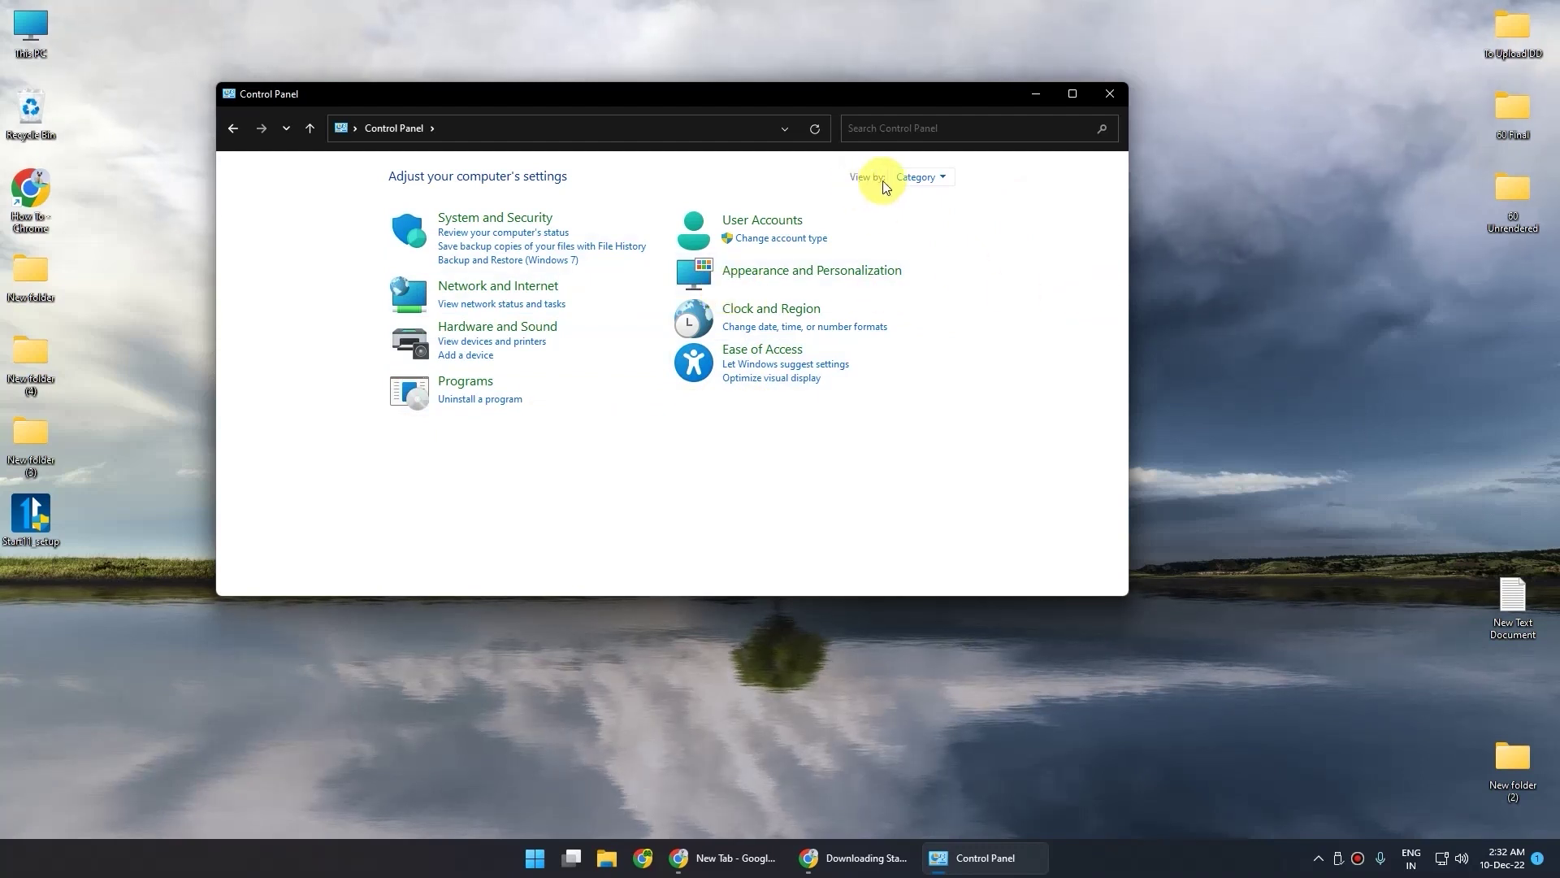
Step: Uninstall Stardock Start11 from Programs and Features with Remove Settings ticked
{"action": "left_click", "coordinate": [913, 175]}
{"action": "left_click", "coordinate": [894, 128]}
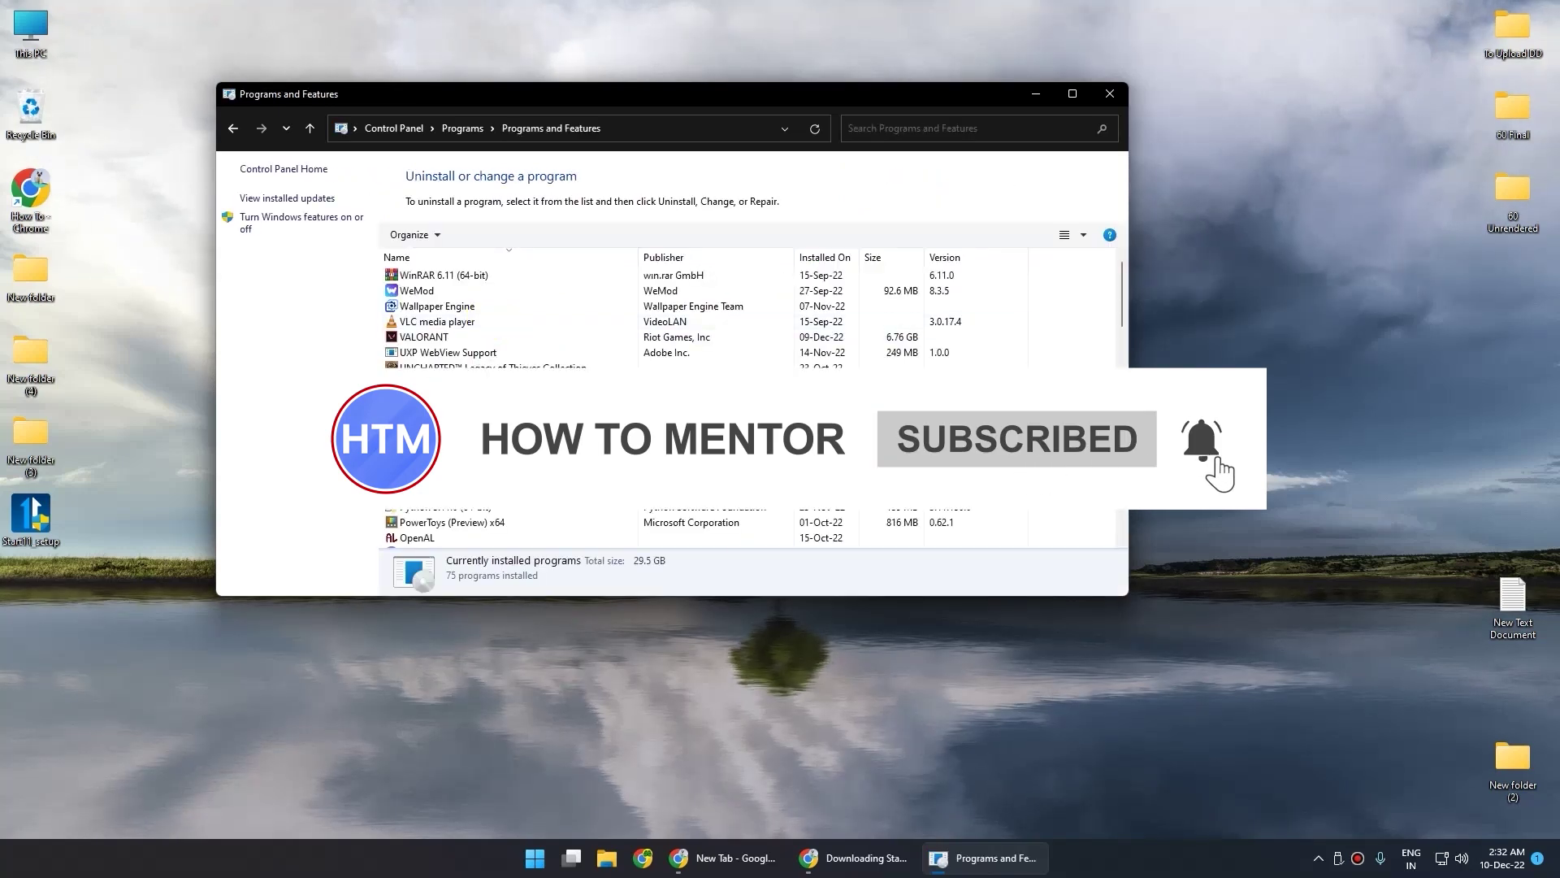
{"action": "left_click", "coordinate": [447, 429]}
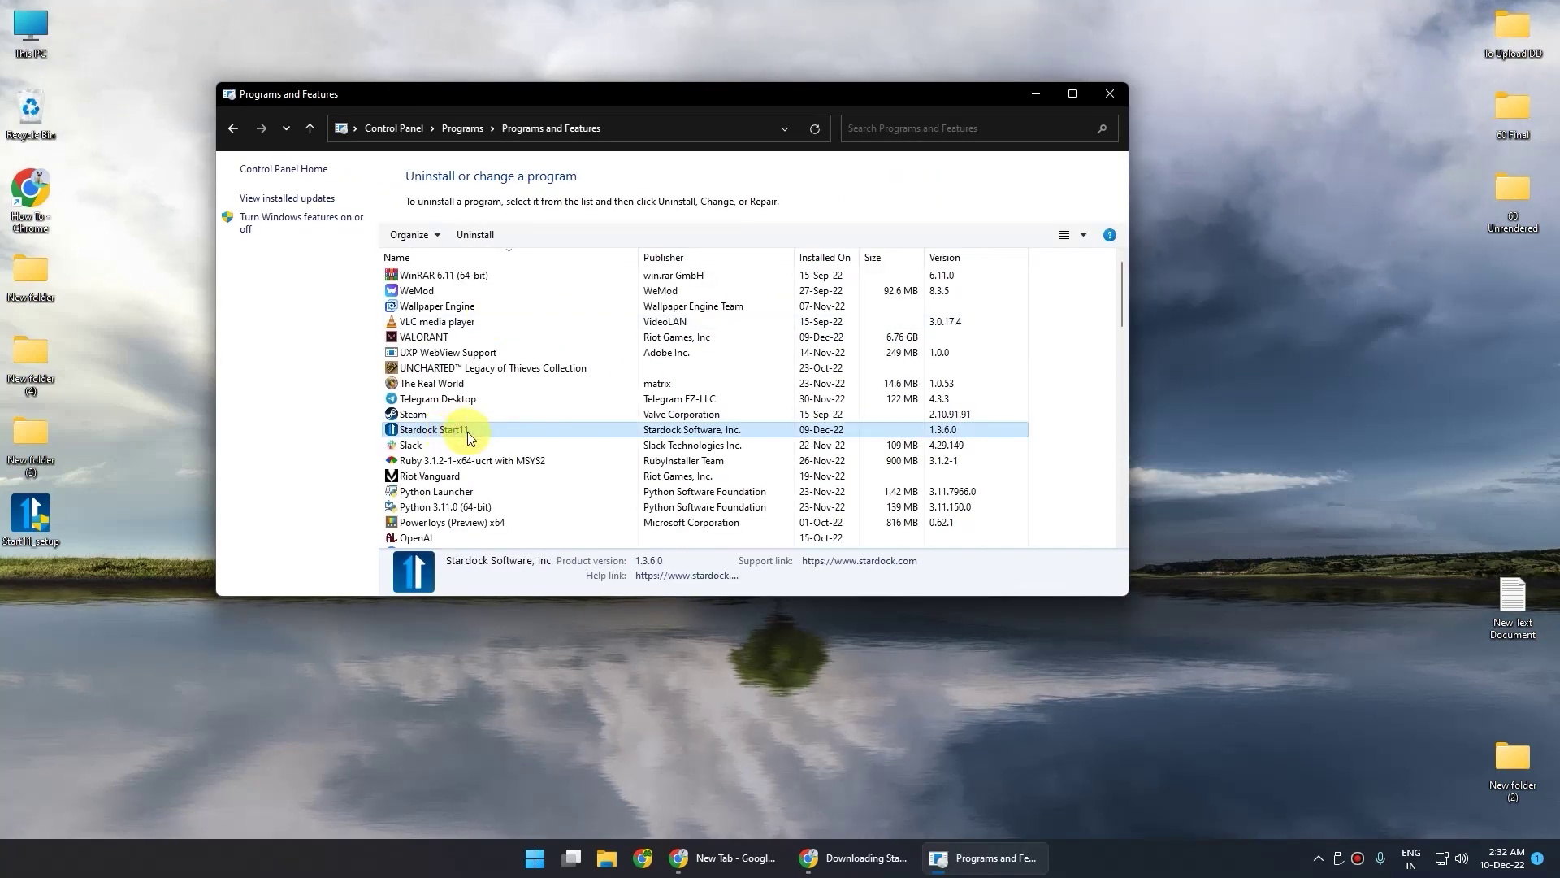
{"action": "left_click", "coordinate": [486, 235]}
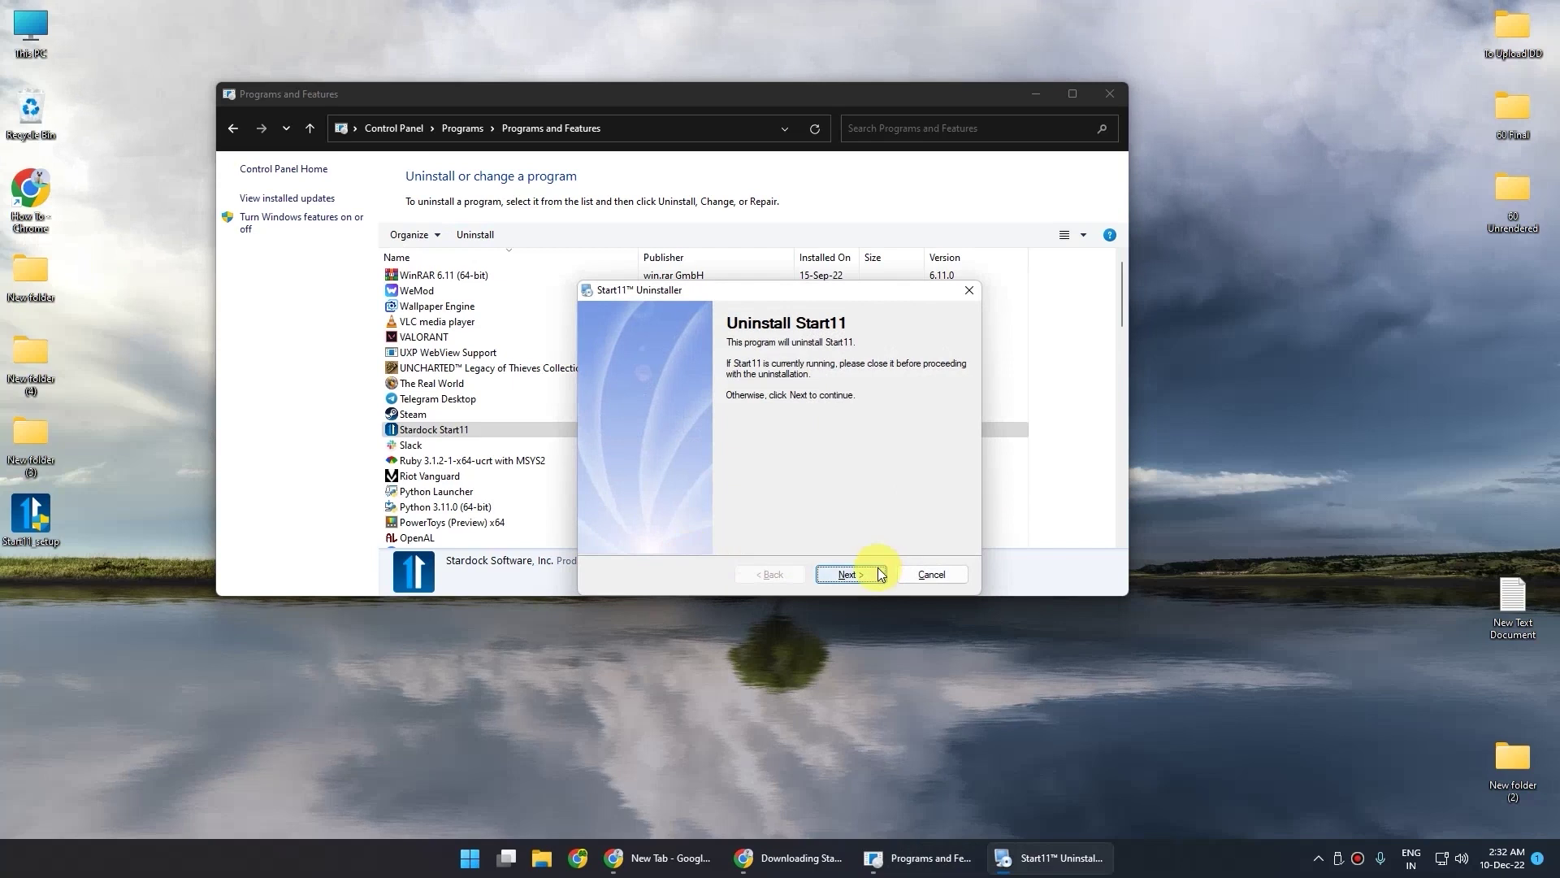
{"action": "left_click", "coordinate": [878, 572]}
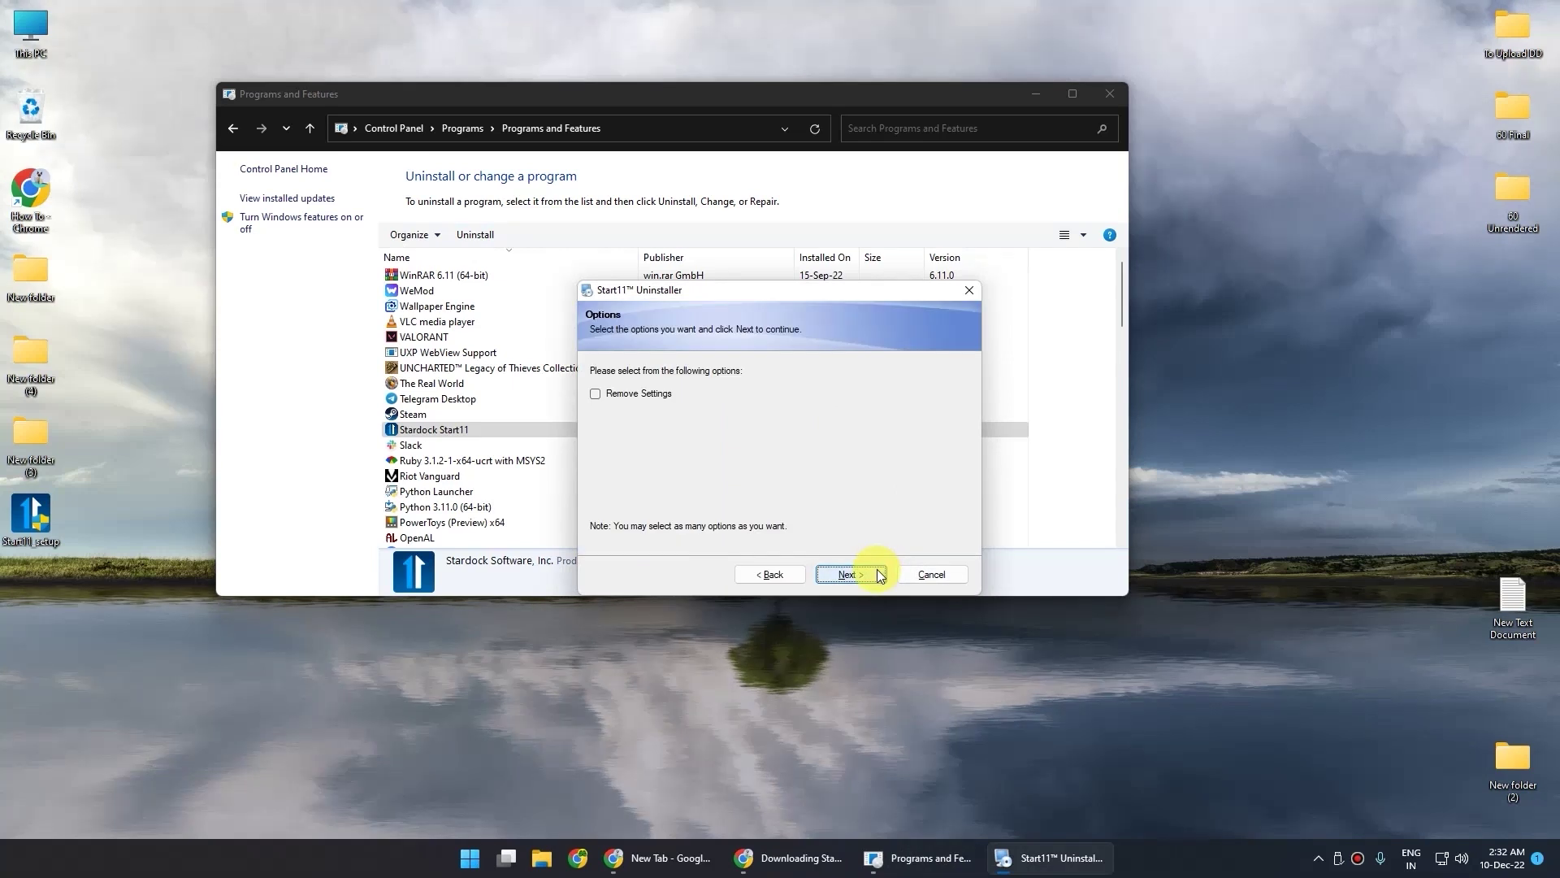
{"action": "left_click", "coordinate": [595, 396]}
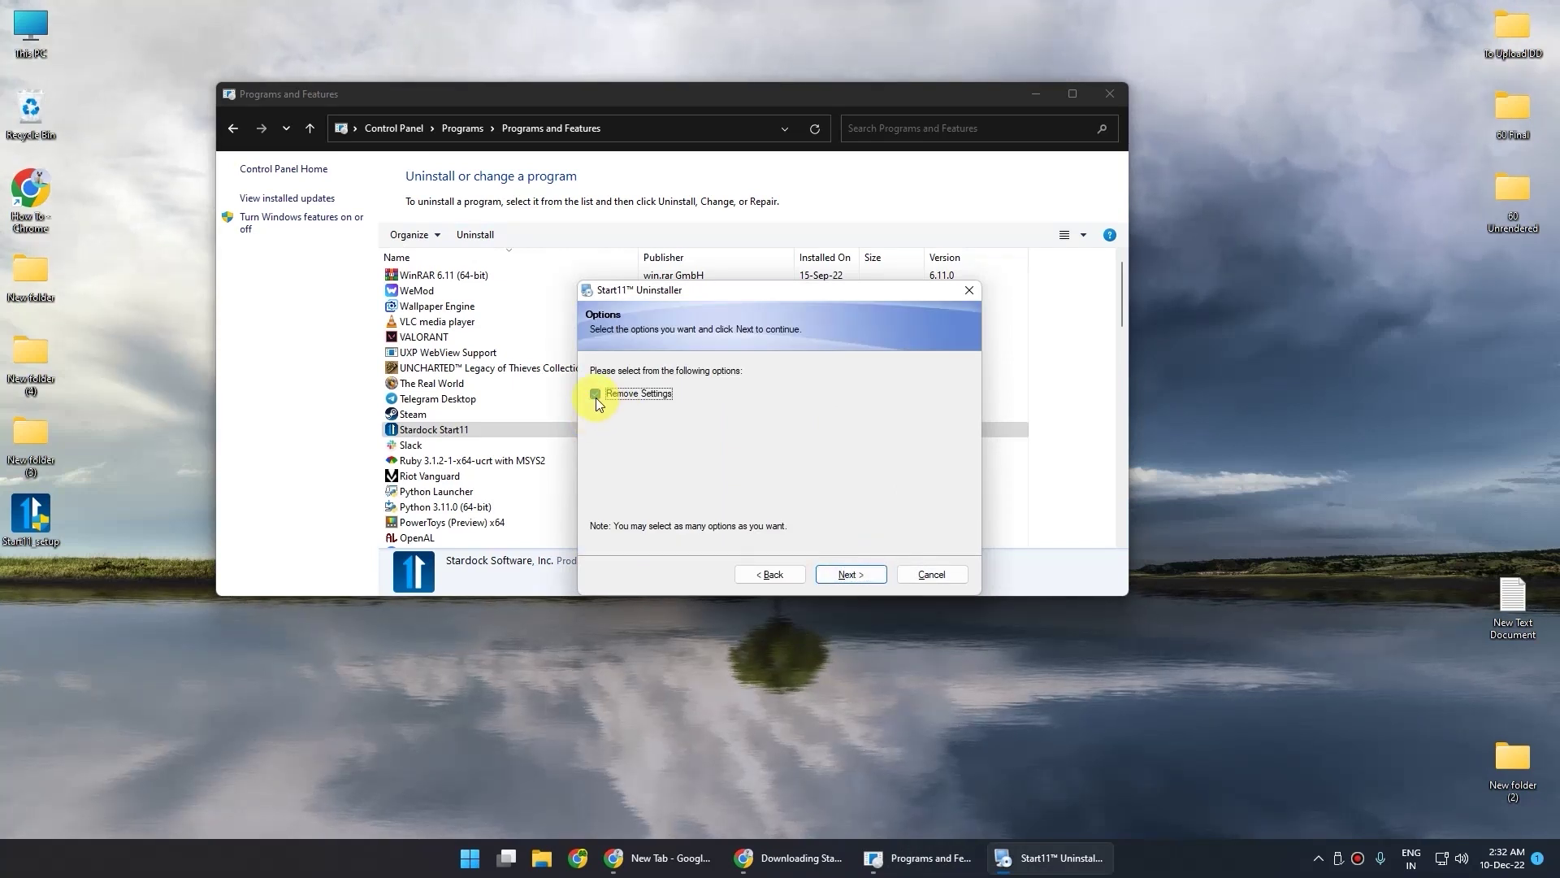
{"action": "left_click", "coordinate": [882, 571]}
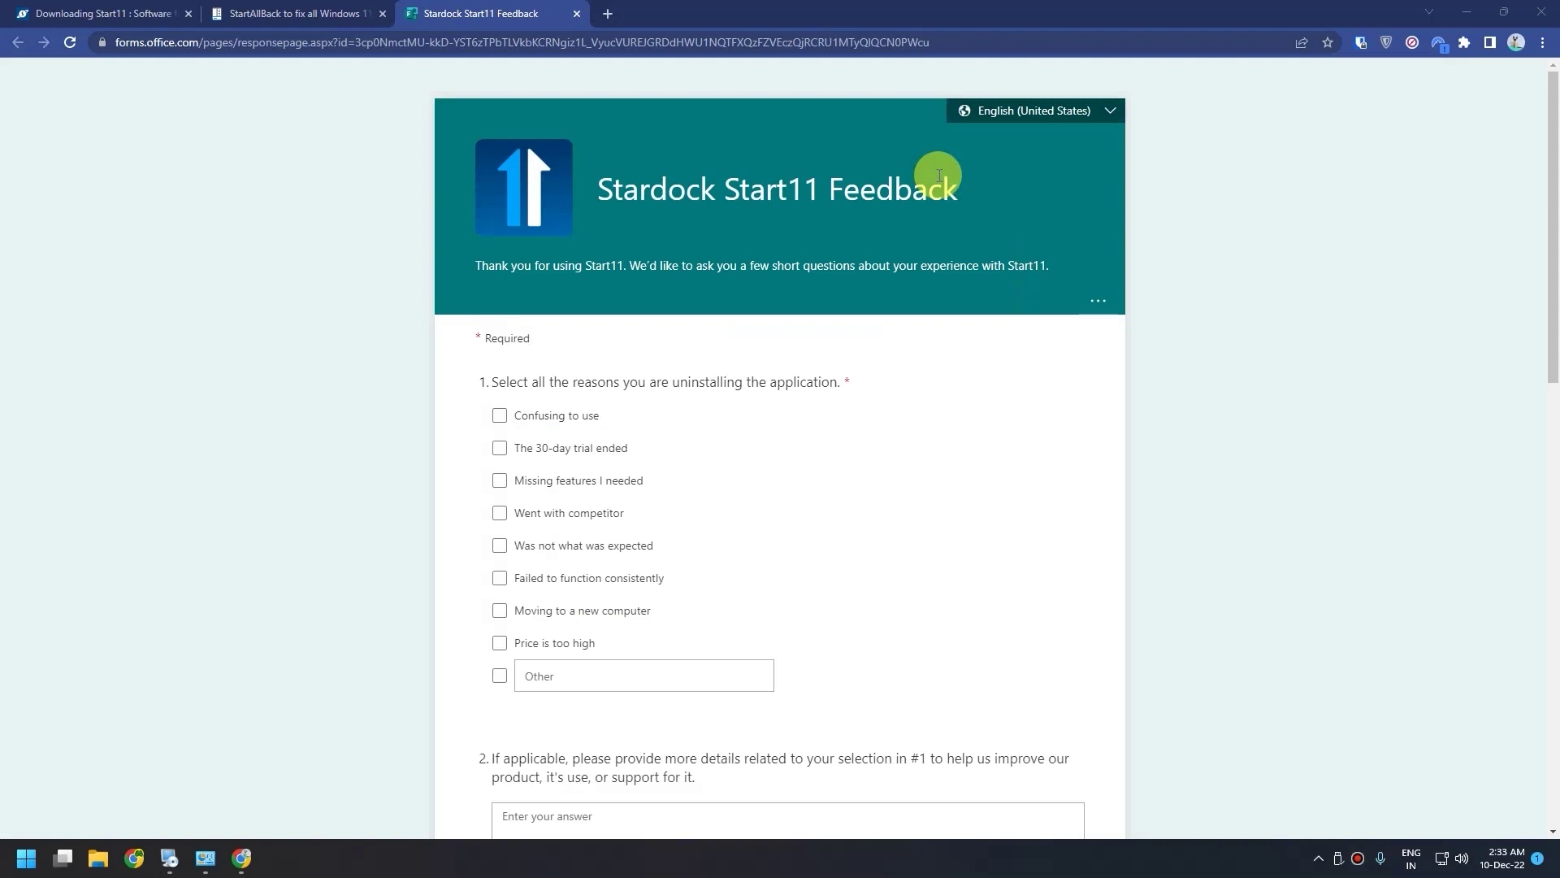
Step: Close the Stardock Start11 Feedback tab in Chrome
{"action": "left_click", "coordinate": [577, 14]}
Step: Minimize Chrome, finish the Start11 uninstaller and decline the reboot
{"action": "left_click", "coordinate": [1466, 11]}
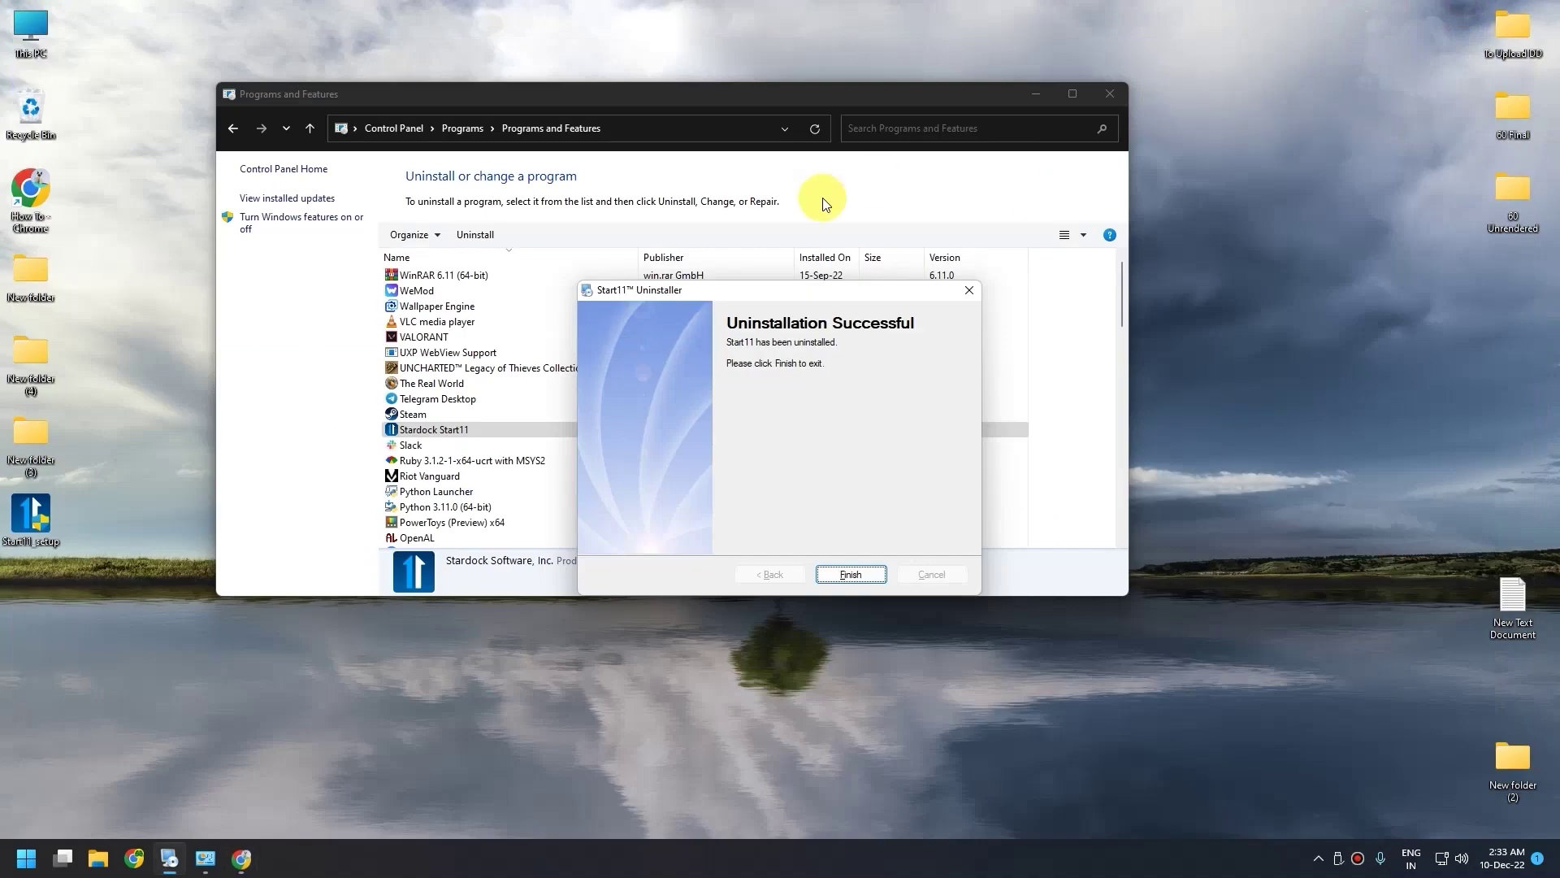
{"action": "left_click", "coordinate": [865, 575]}
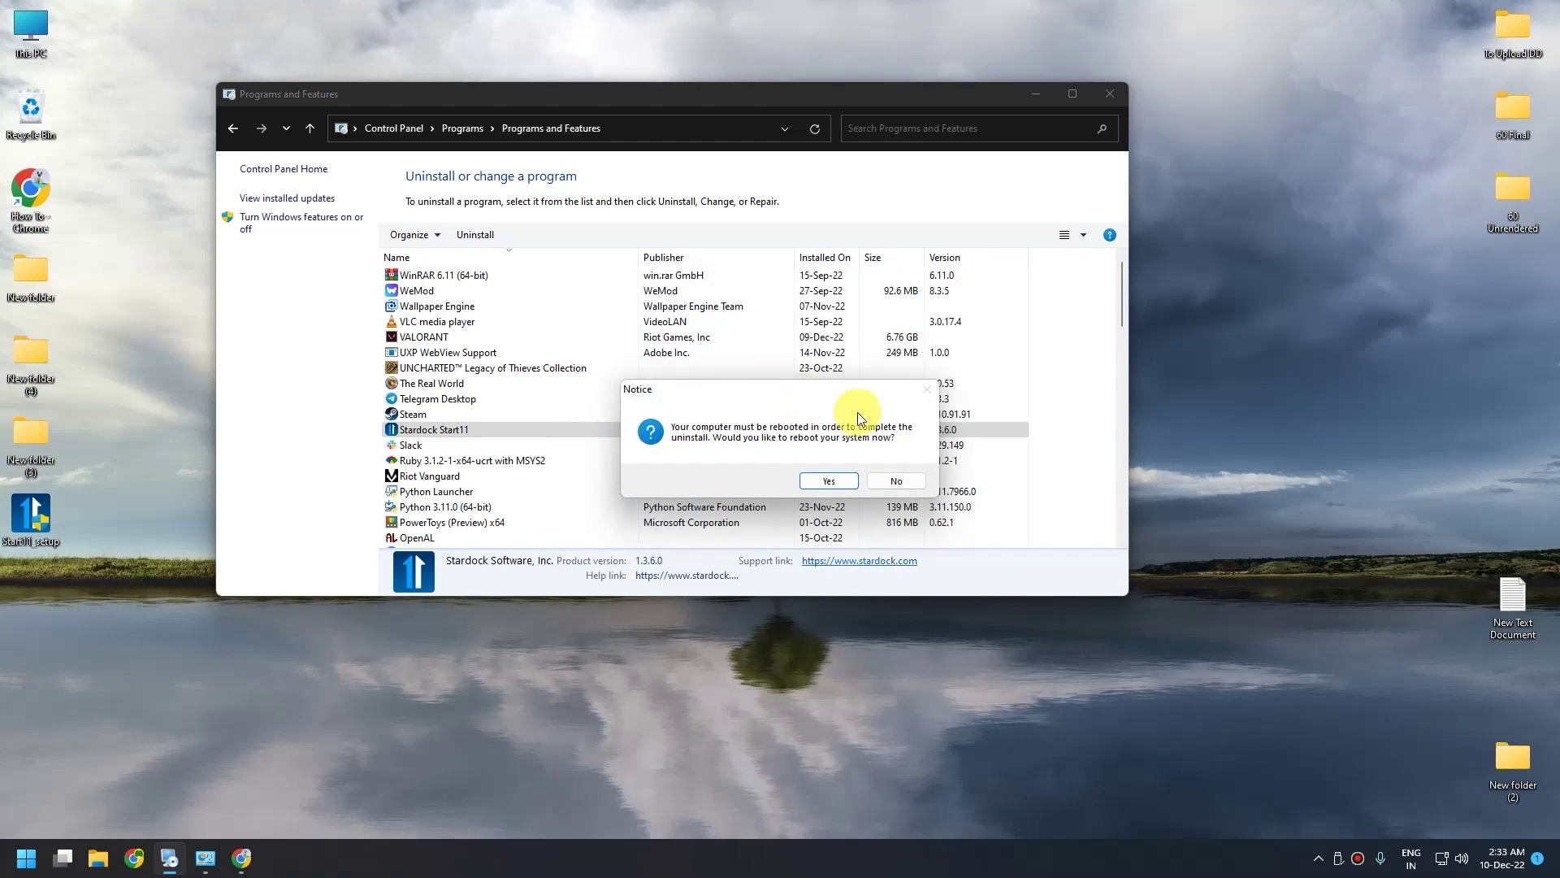
{"action": "left_click", "coordinate": [901, 479]}
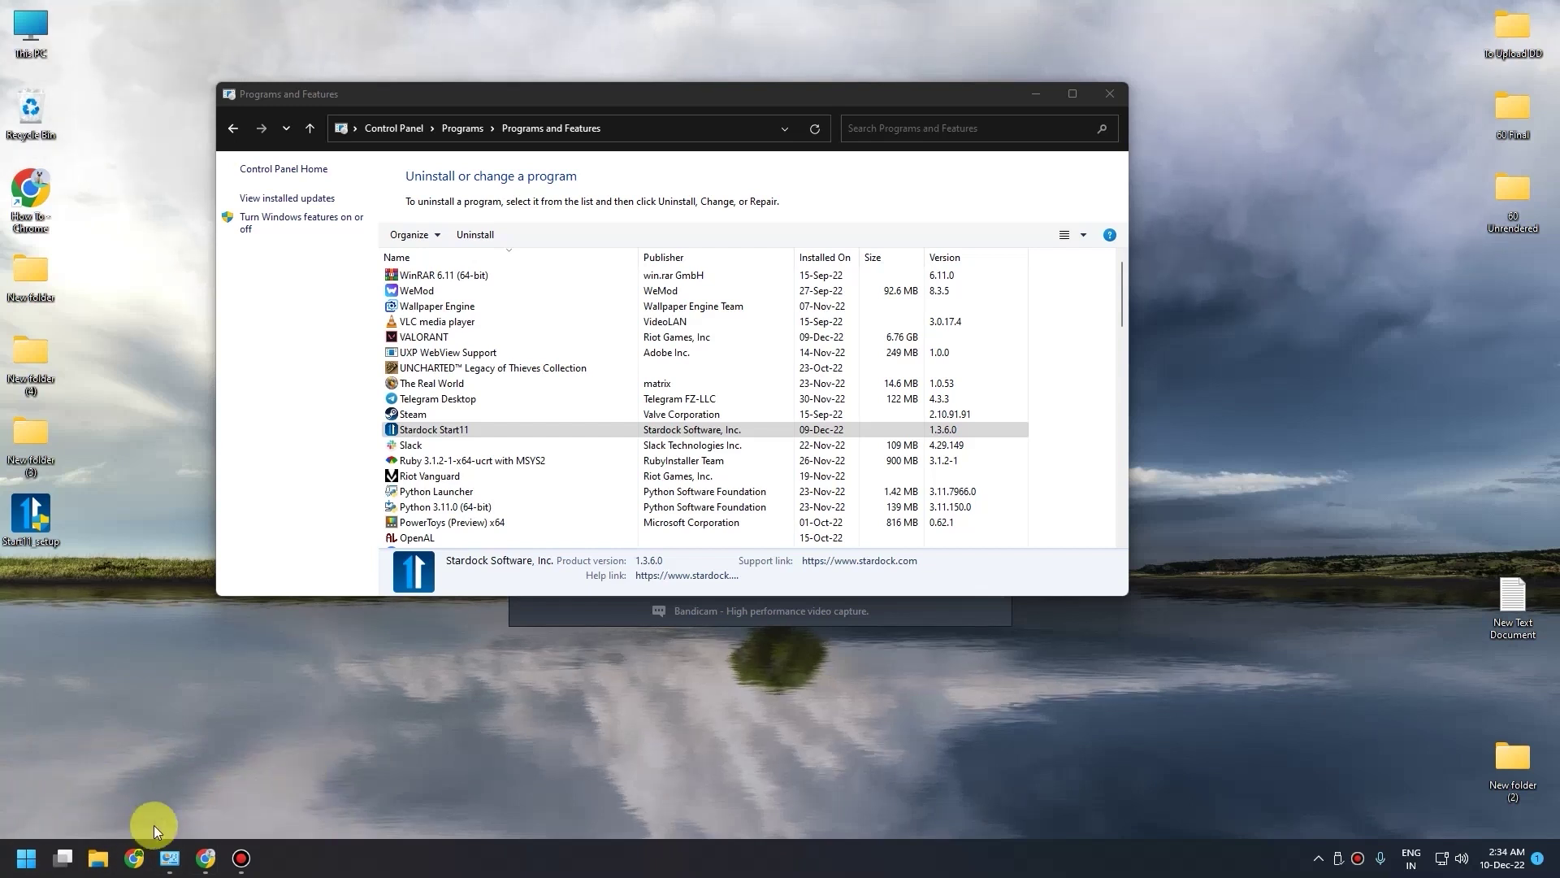
Step: Set Taskbar alignment to Center under Taskbar behaviors in Windows Settings
{"action": "right_click", "coordinate": [594, 858]}
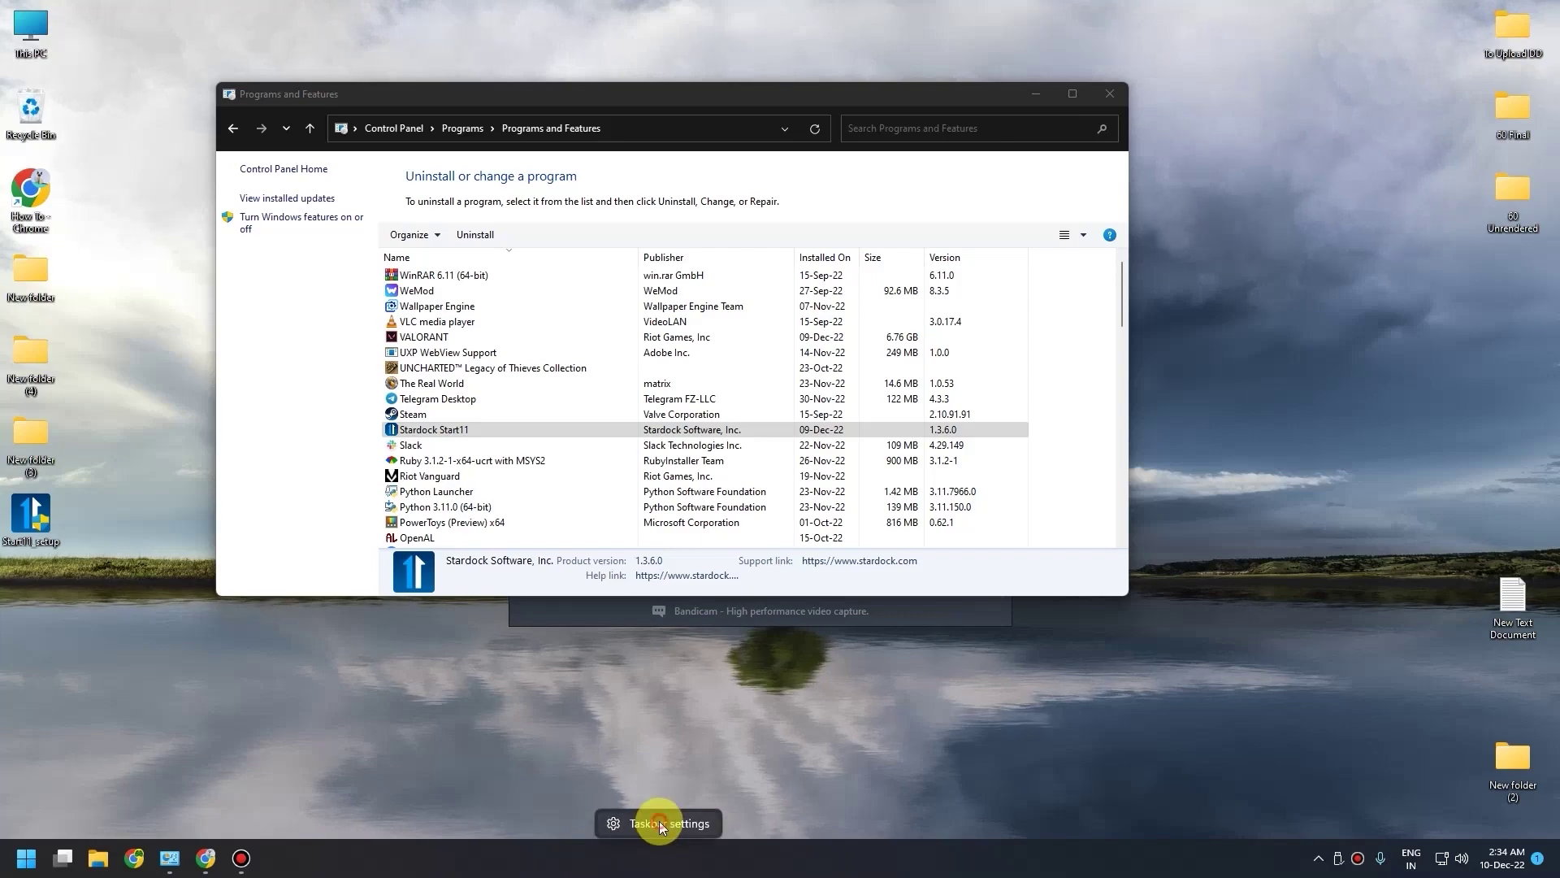
{"action": "left_click", "coordinate": [660, 823]}
{"action": "left_click", "coordinate": [365, 642]}
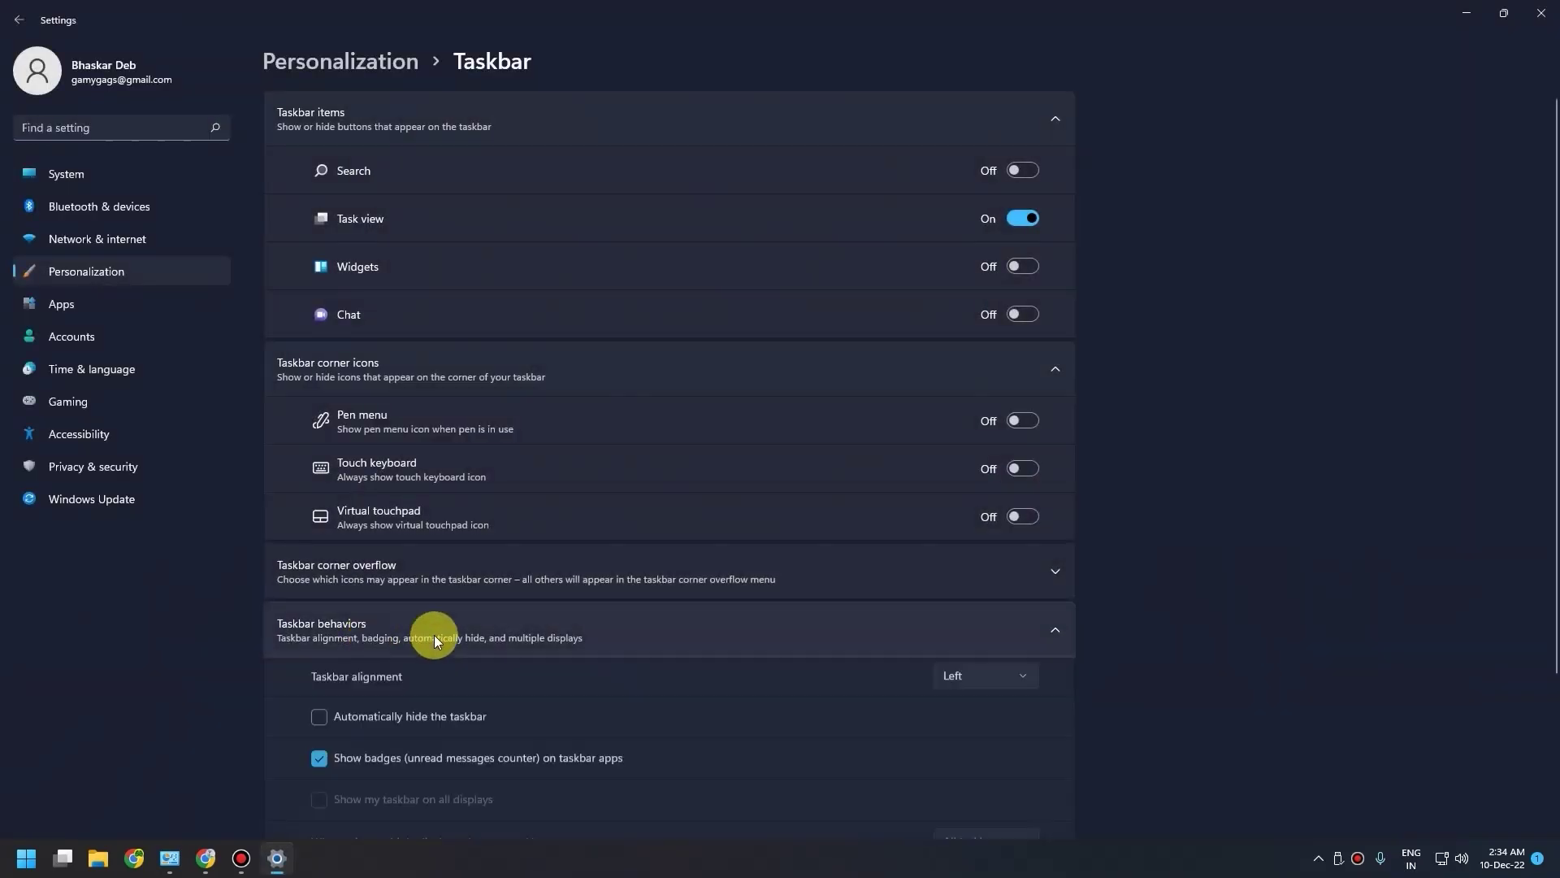
{"action": "left_click", "coordinate": [1013, 682]}
{"action": "left_click", "coordinate": [996, 706]}
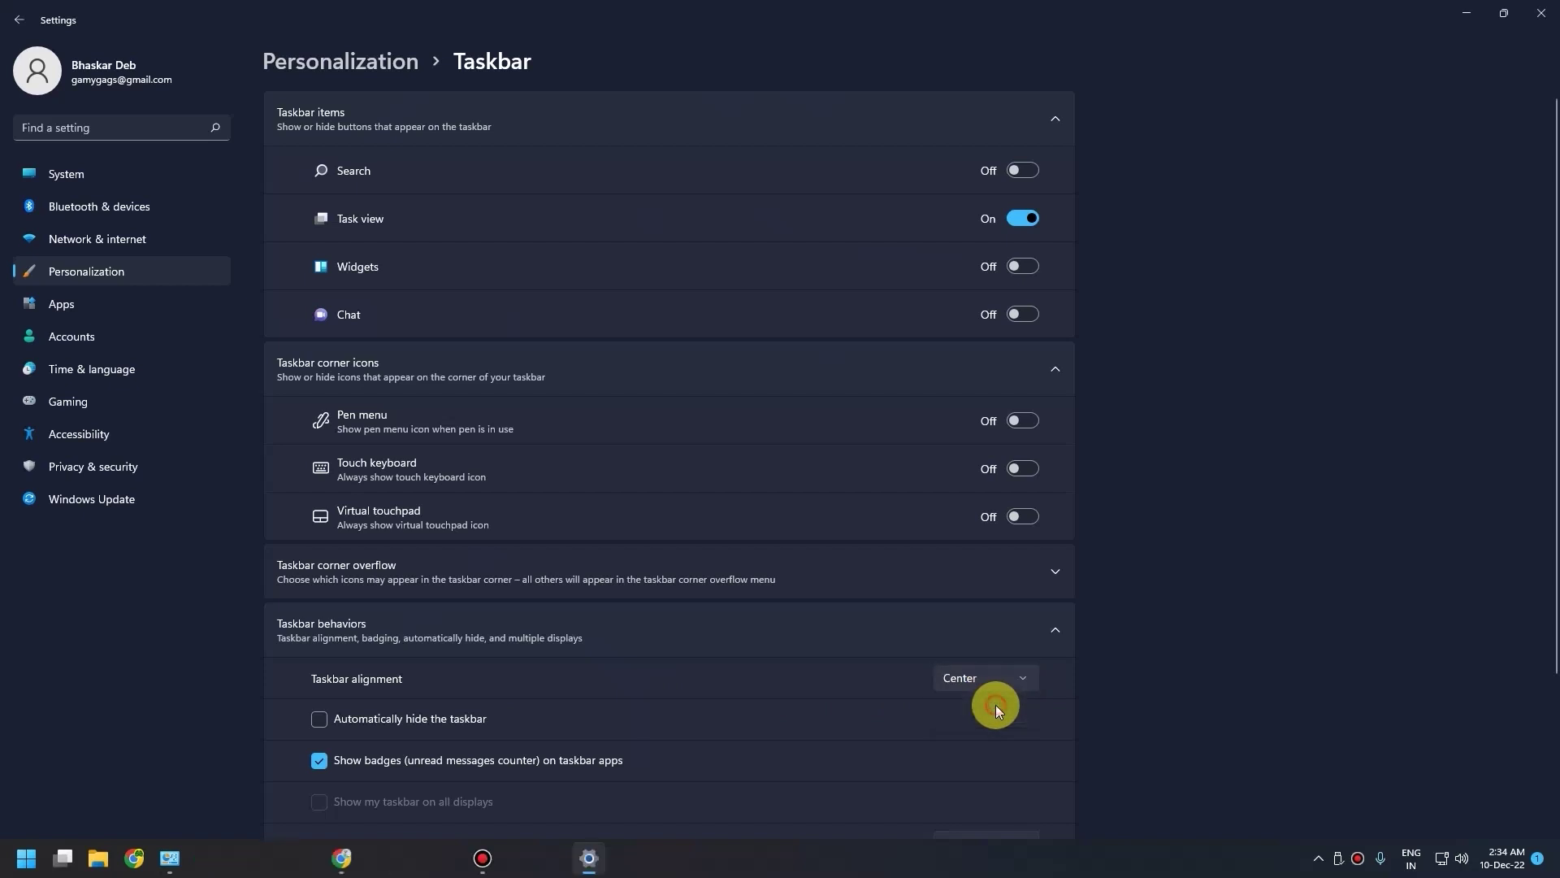
Step: Close Settings, Programs and Features and the last open window, leaving the bare desktop
{"action": "left_click", "coordinate": [1504, 13]}
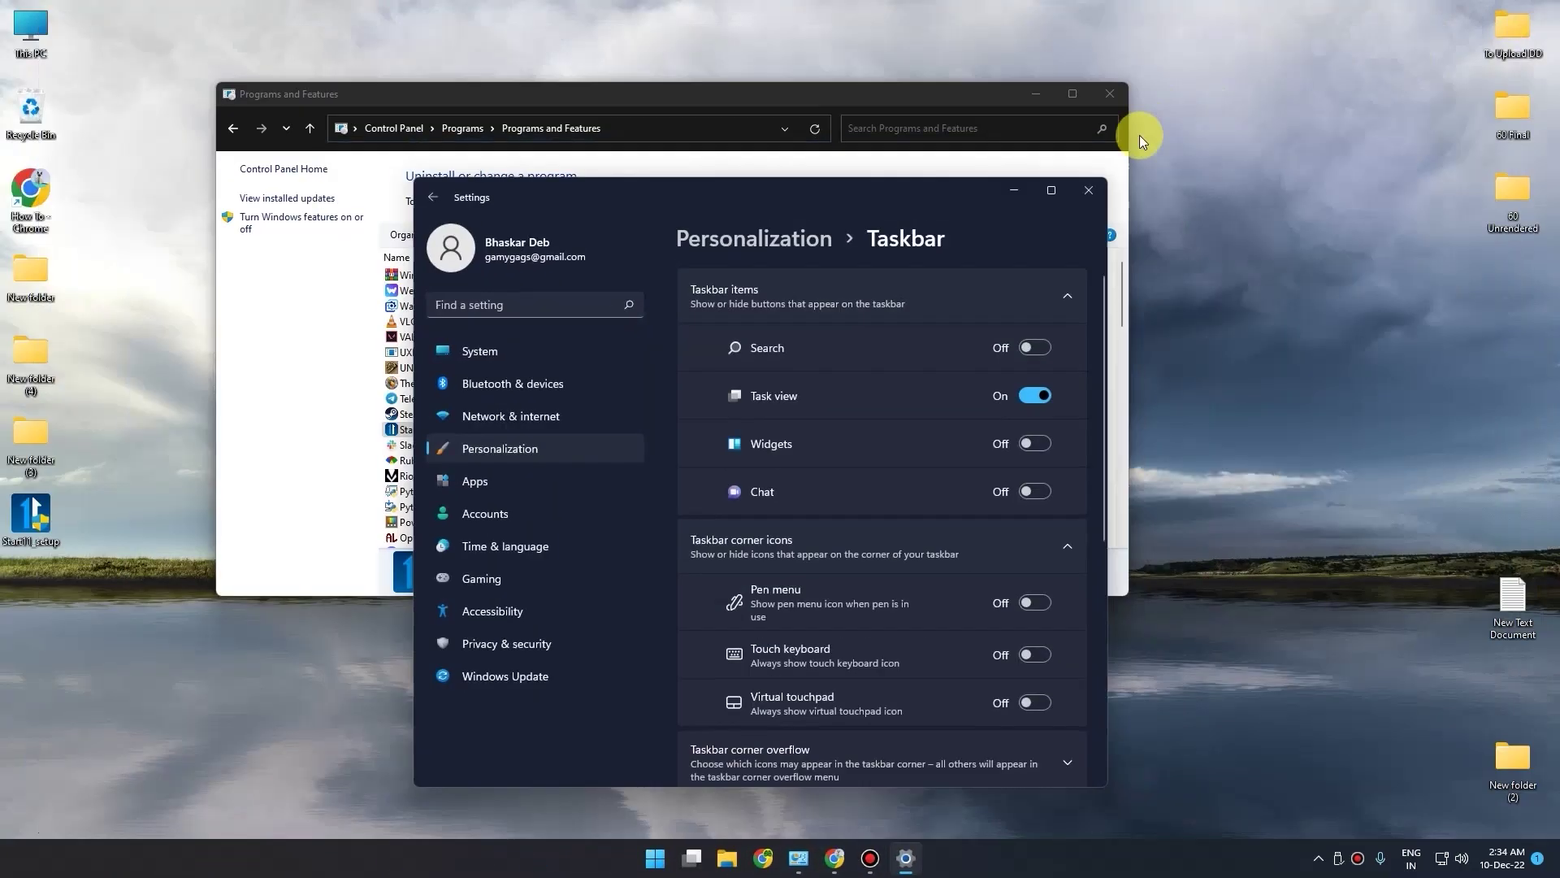
{"action": "left_click", "coordinate": [1095, 188]}
{"action": "left_click", "coordinate": [1110, 93]}
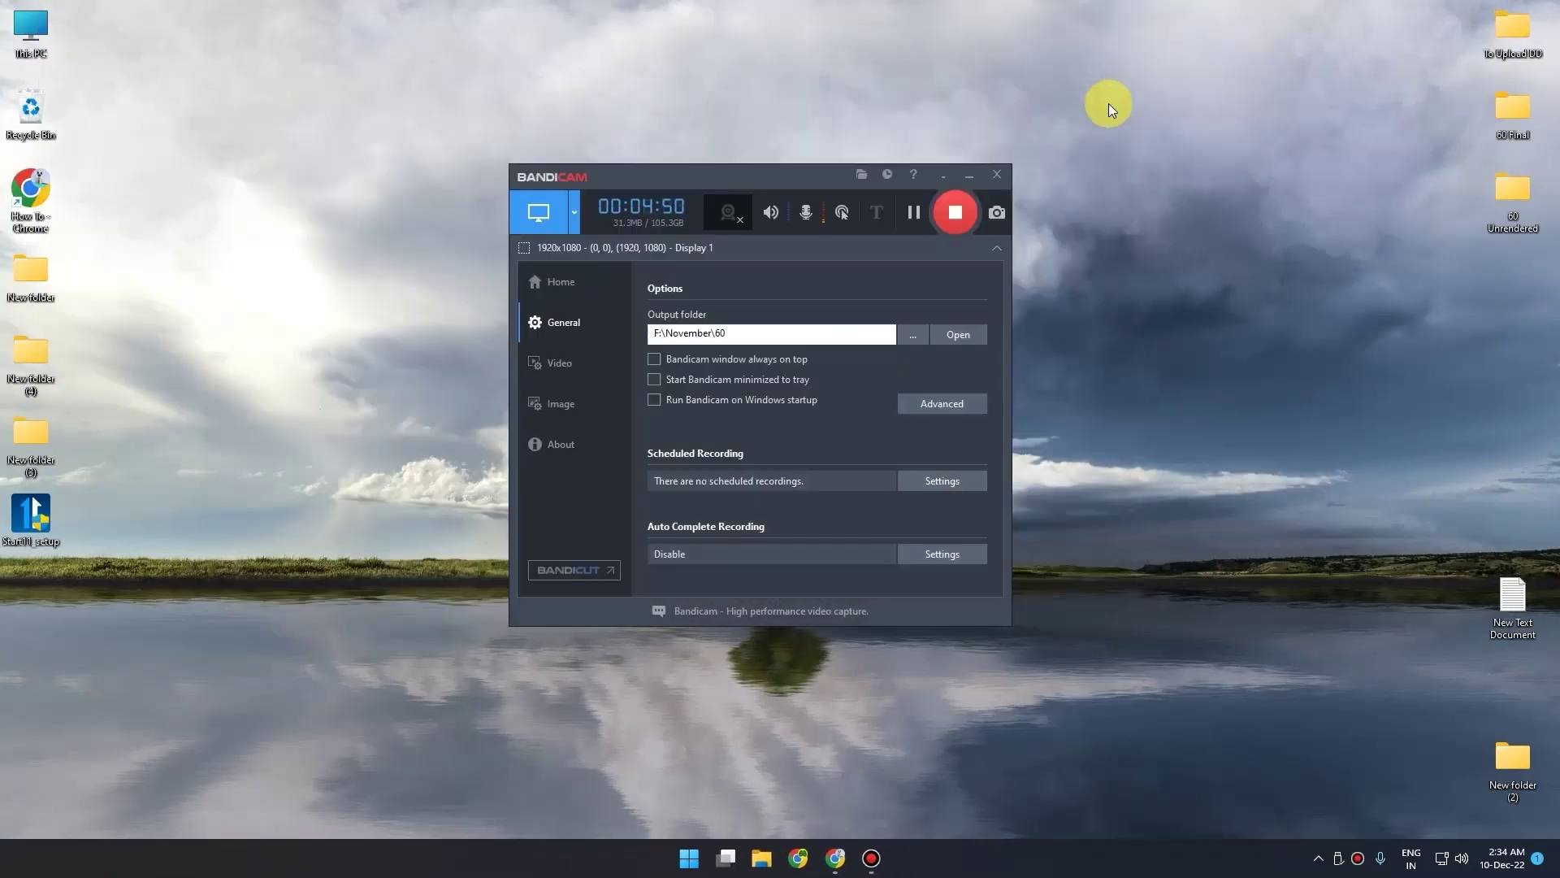
{"action": "left_click", "coordinate": [1004, 164]}
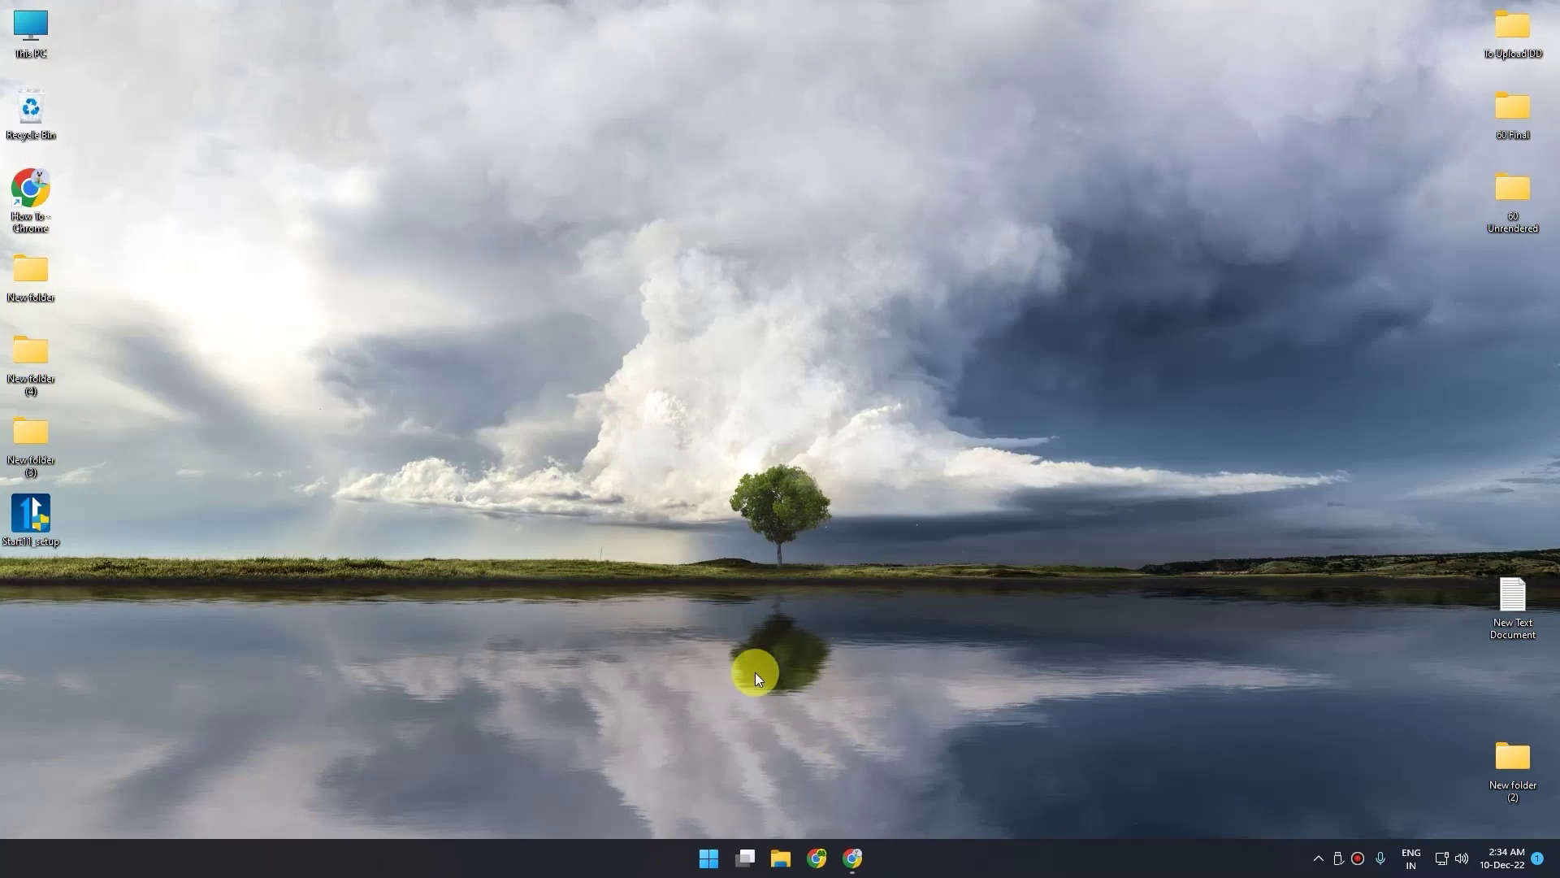
Step: Download the StartAllBack v3.5.6 installer to the Desktop and launch it from Chrome
{"action": "mouse_move", "coordinate": [847, 852]}
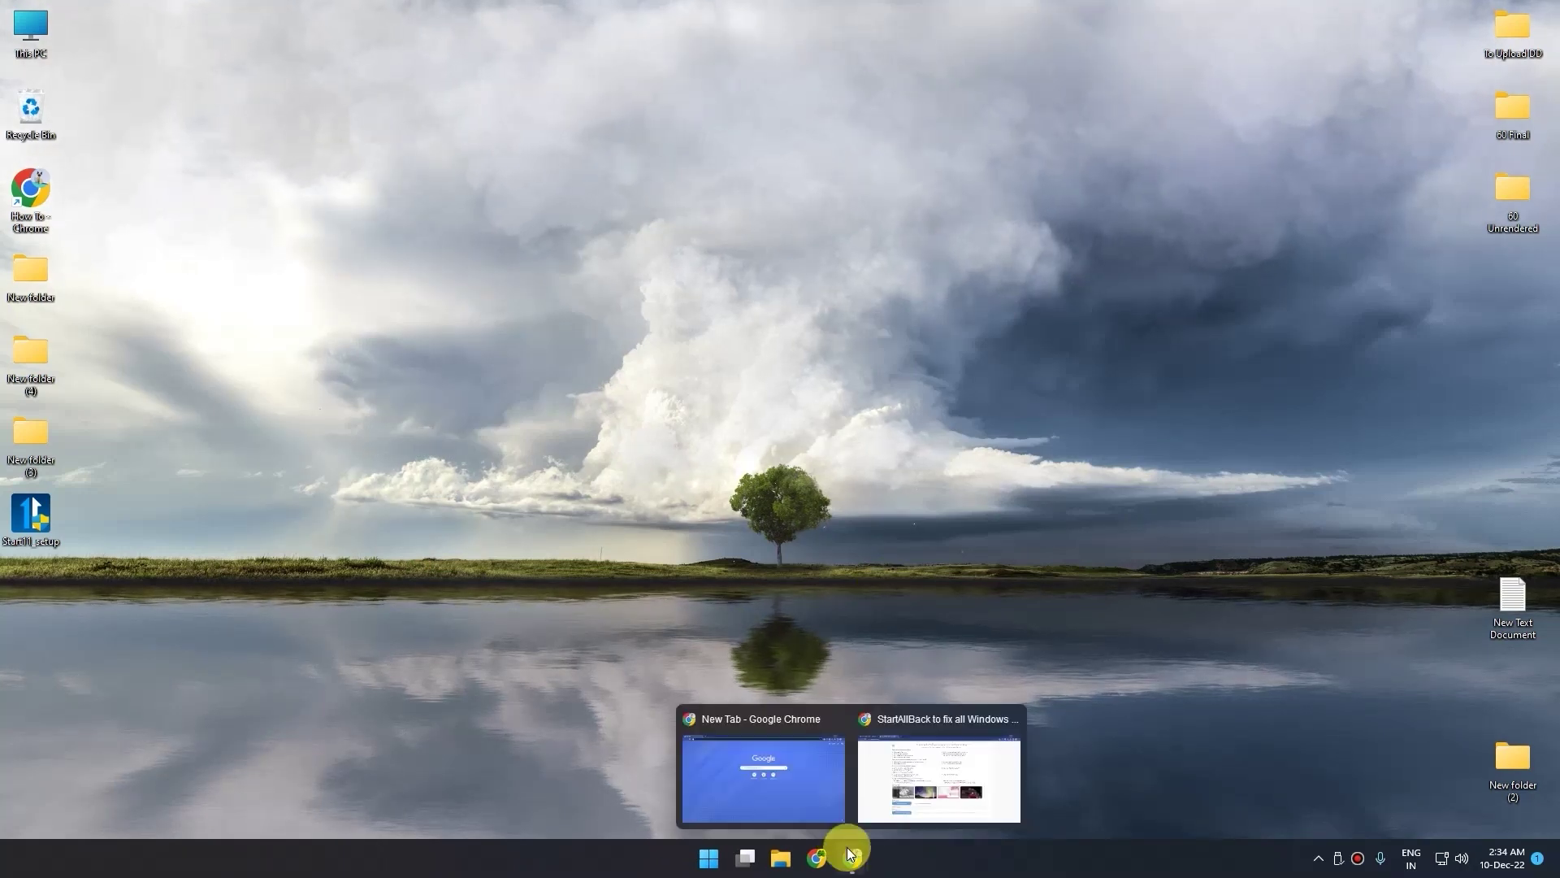
{"action": "left_click", "coordinate": [898, 768]}
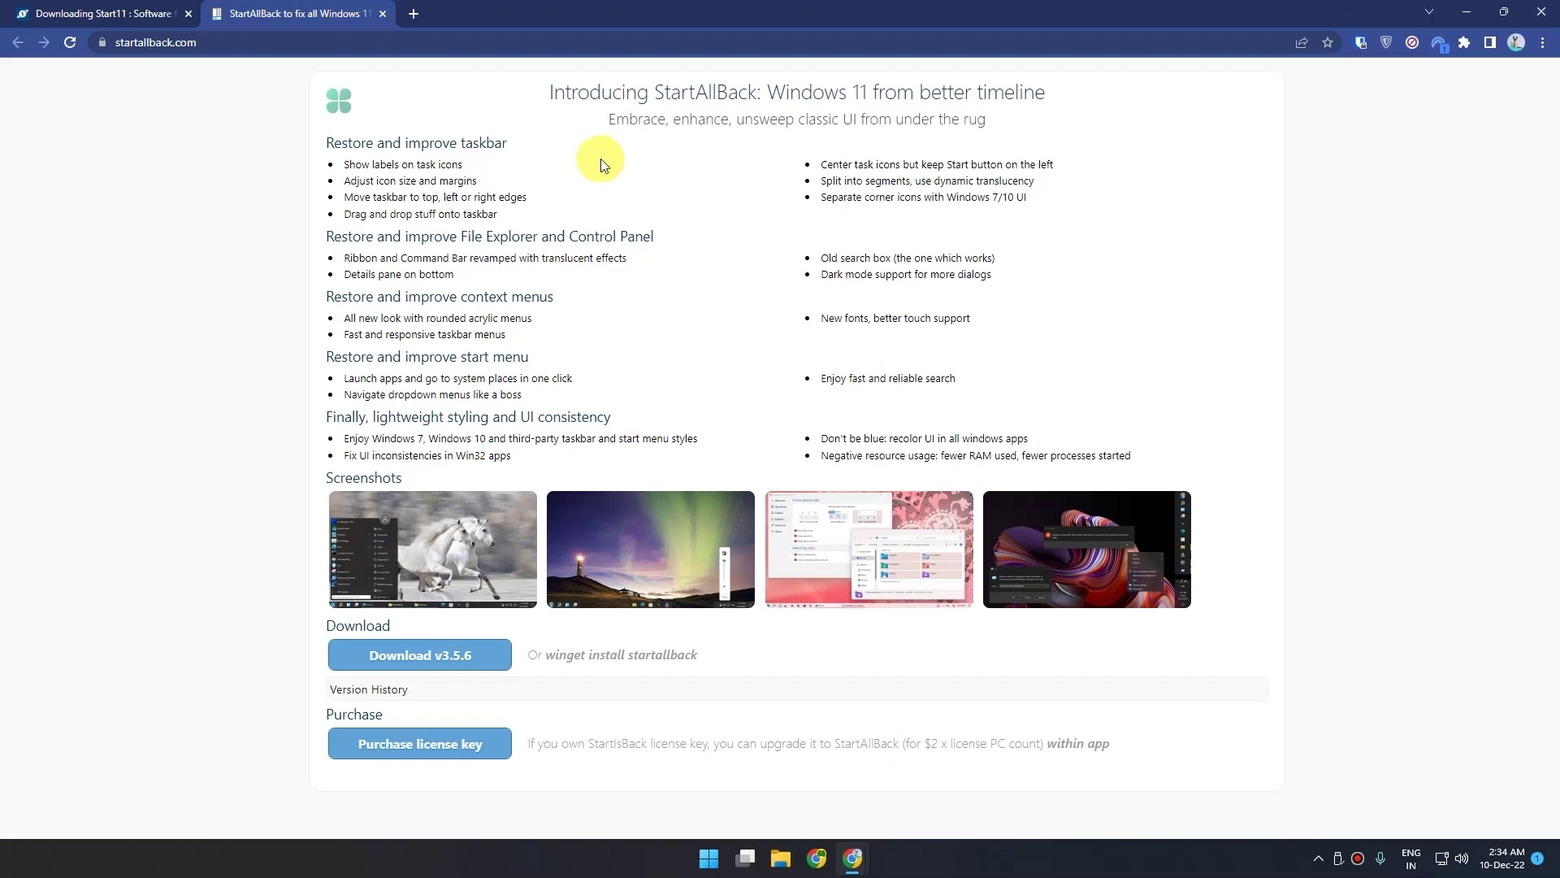
{"action": "left_click", "coordinate": [419, 665]}
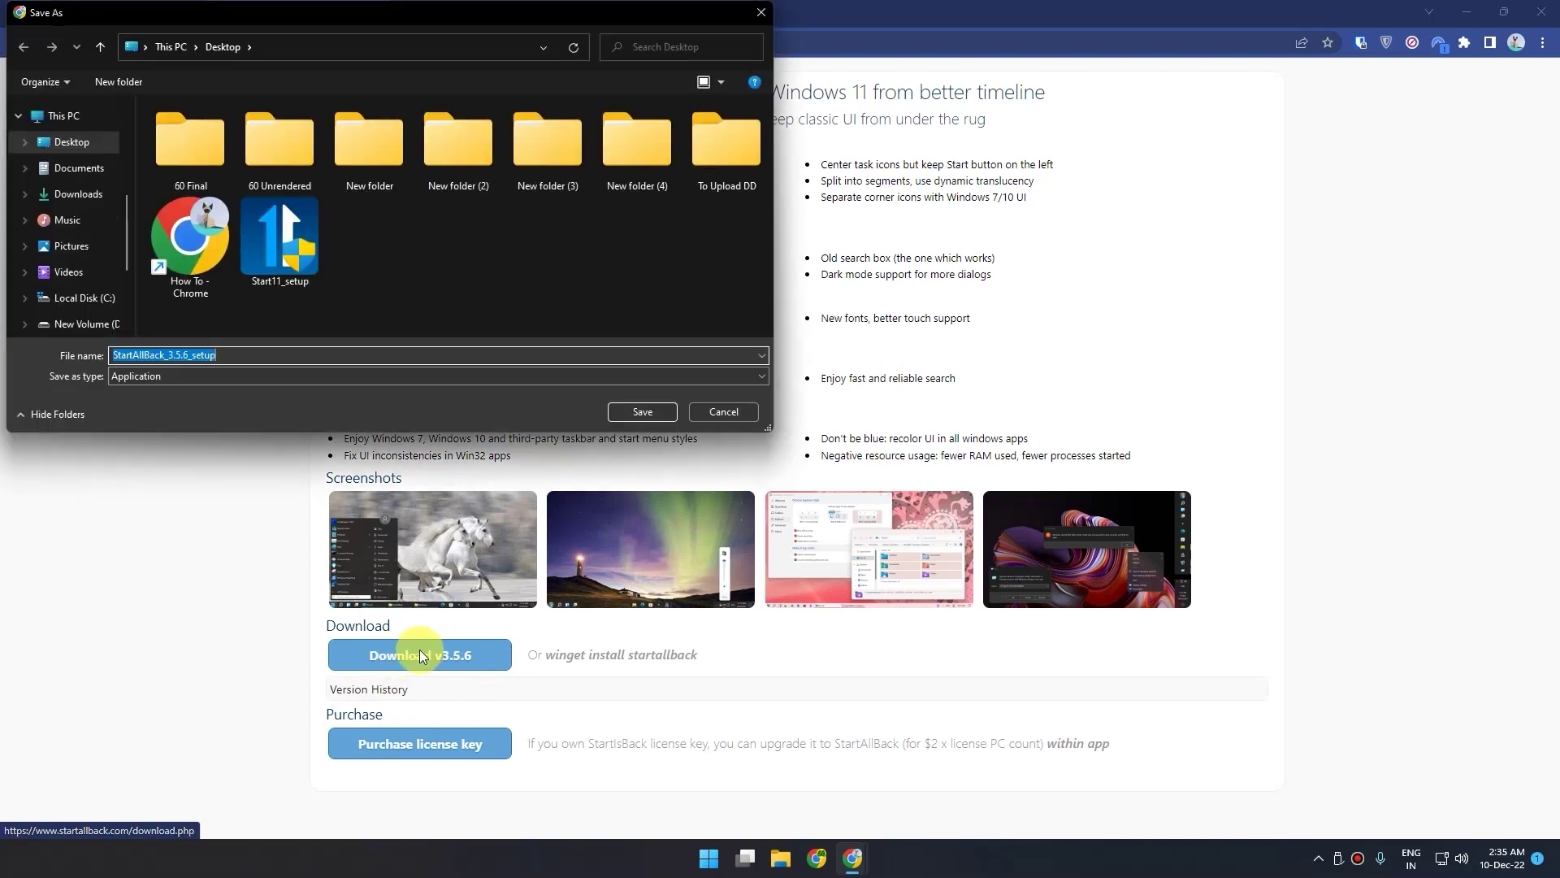
{"action": "left_click", "coordinate": [57, 138]}
{"action": "left_click", "coordinate": [626, 409]}
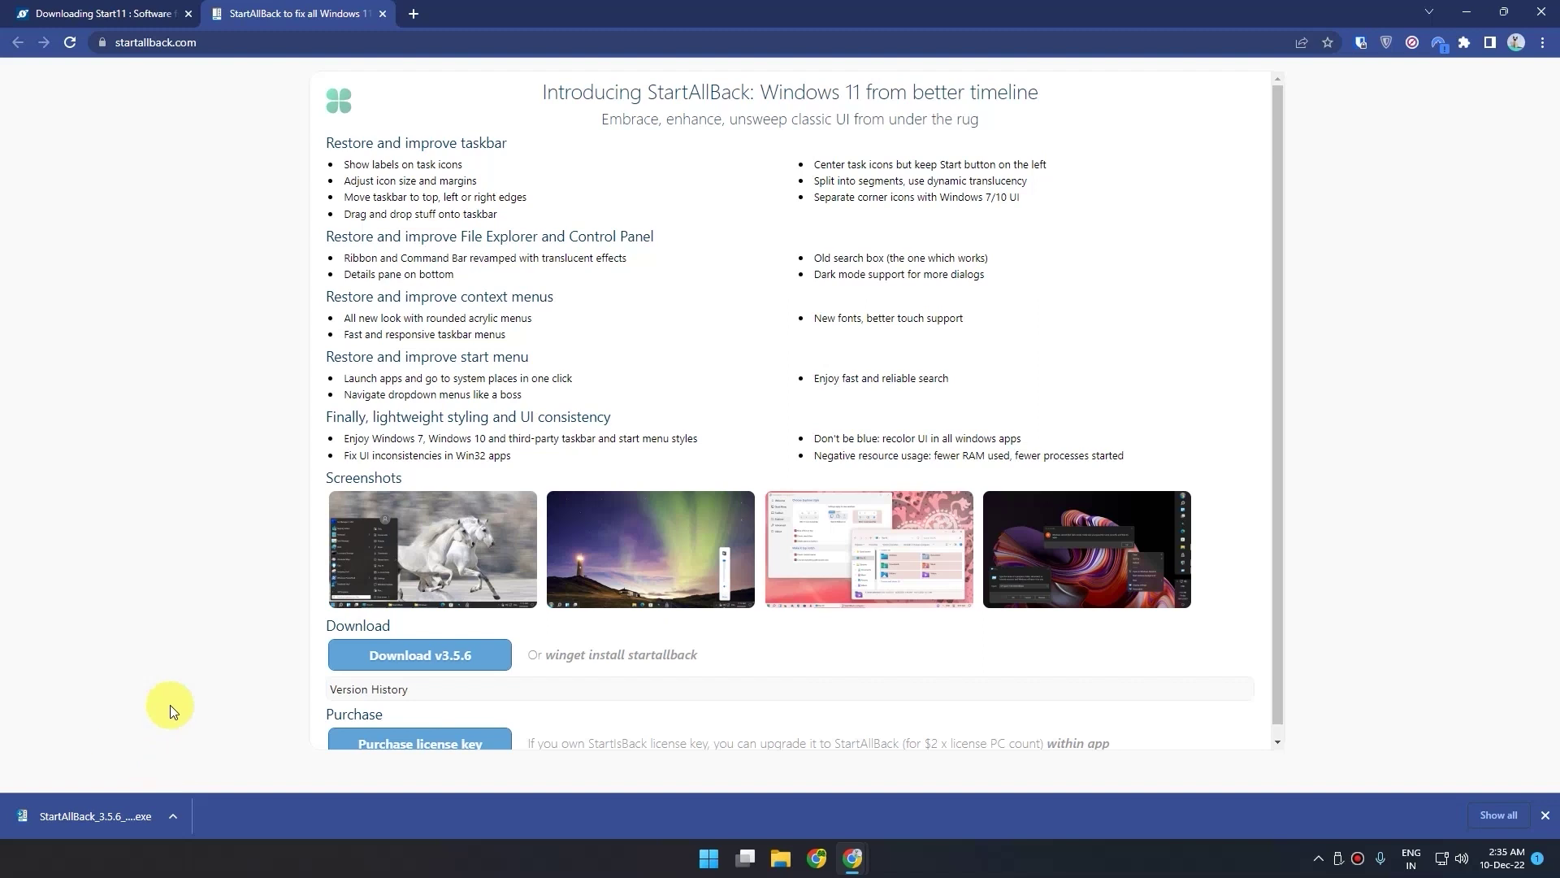
{"action": "left_click", "coordinate": [75, 816]}
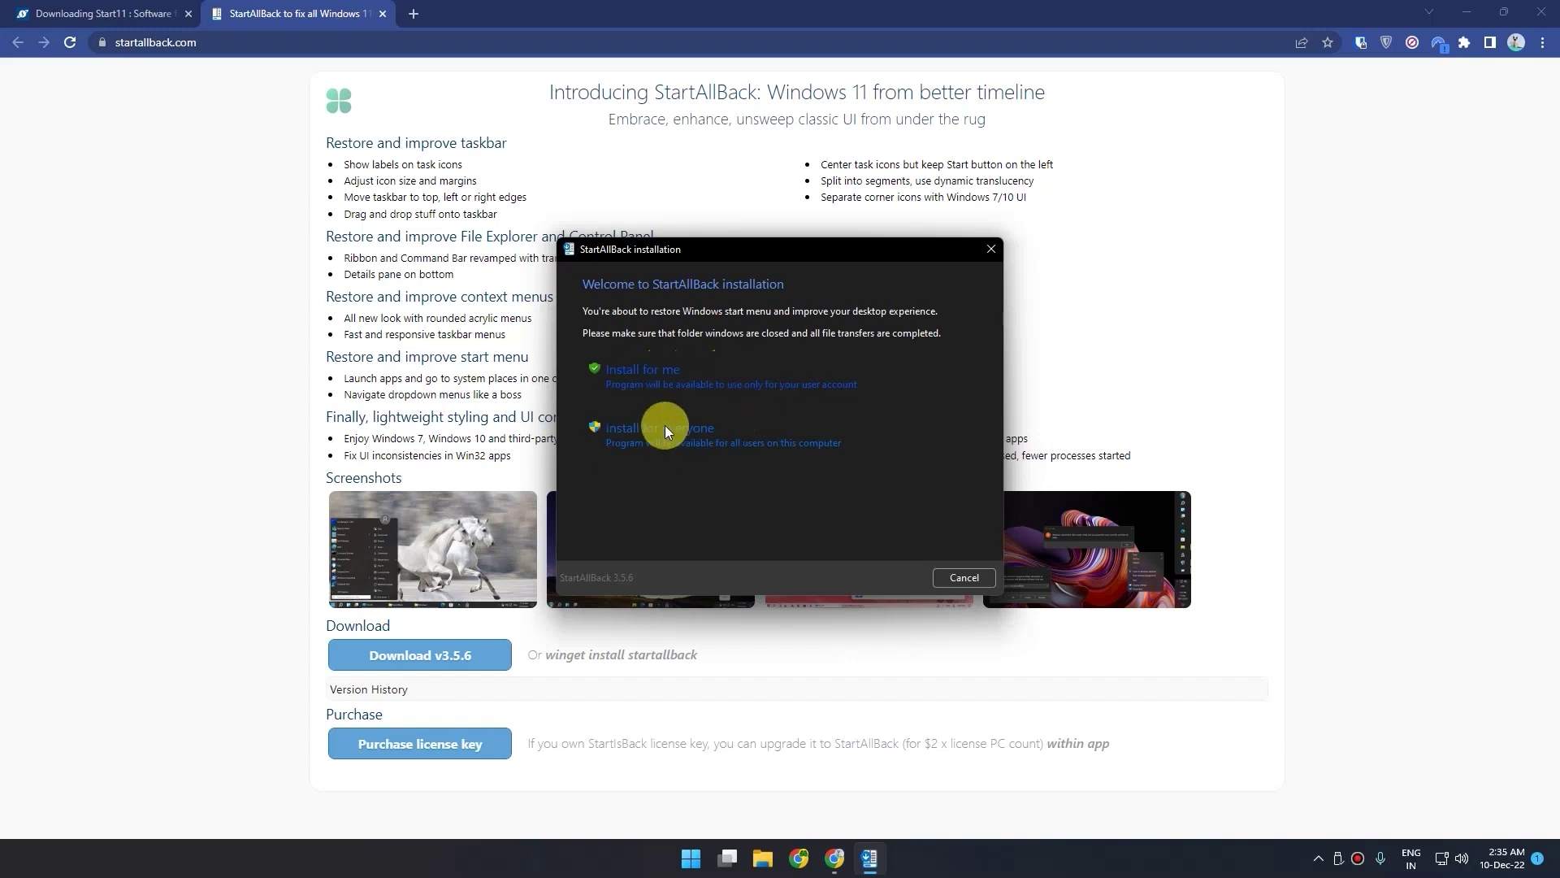
Step: Install StartAllBack for the current user only and apply the Proper 11 theme
{"action": "left_click", "coordinate": [704, 382]}
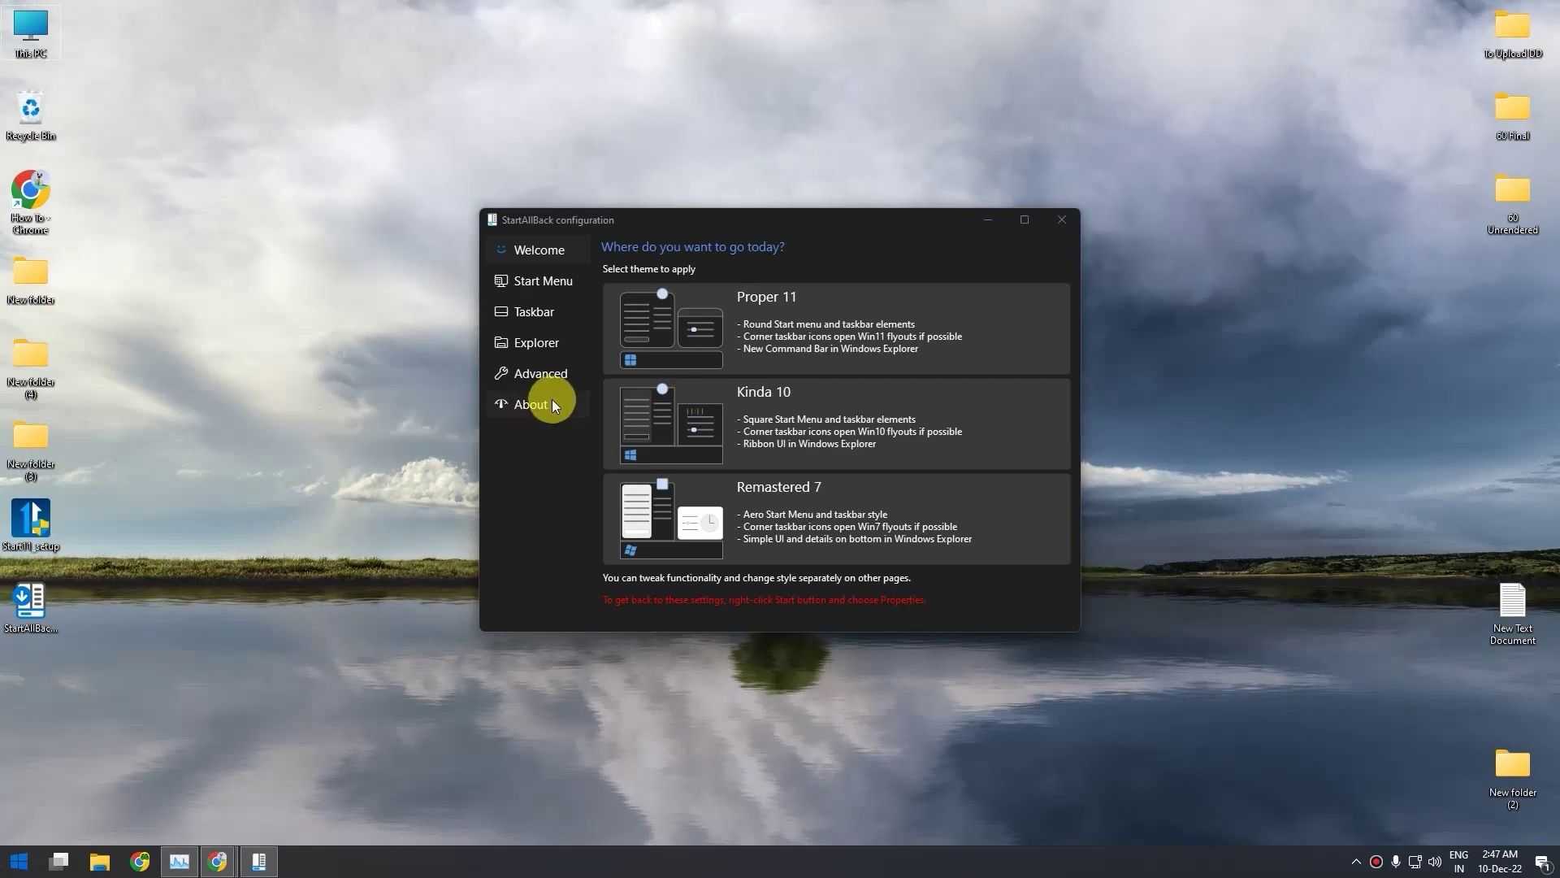
{"action": "left_click", "coordinate": [797, 322]}
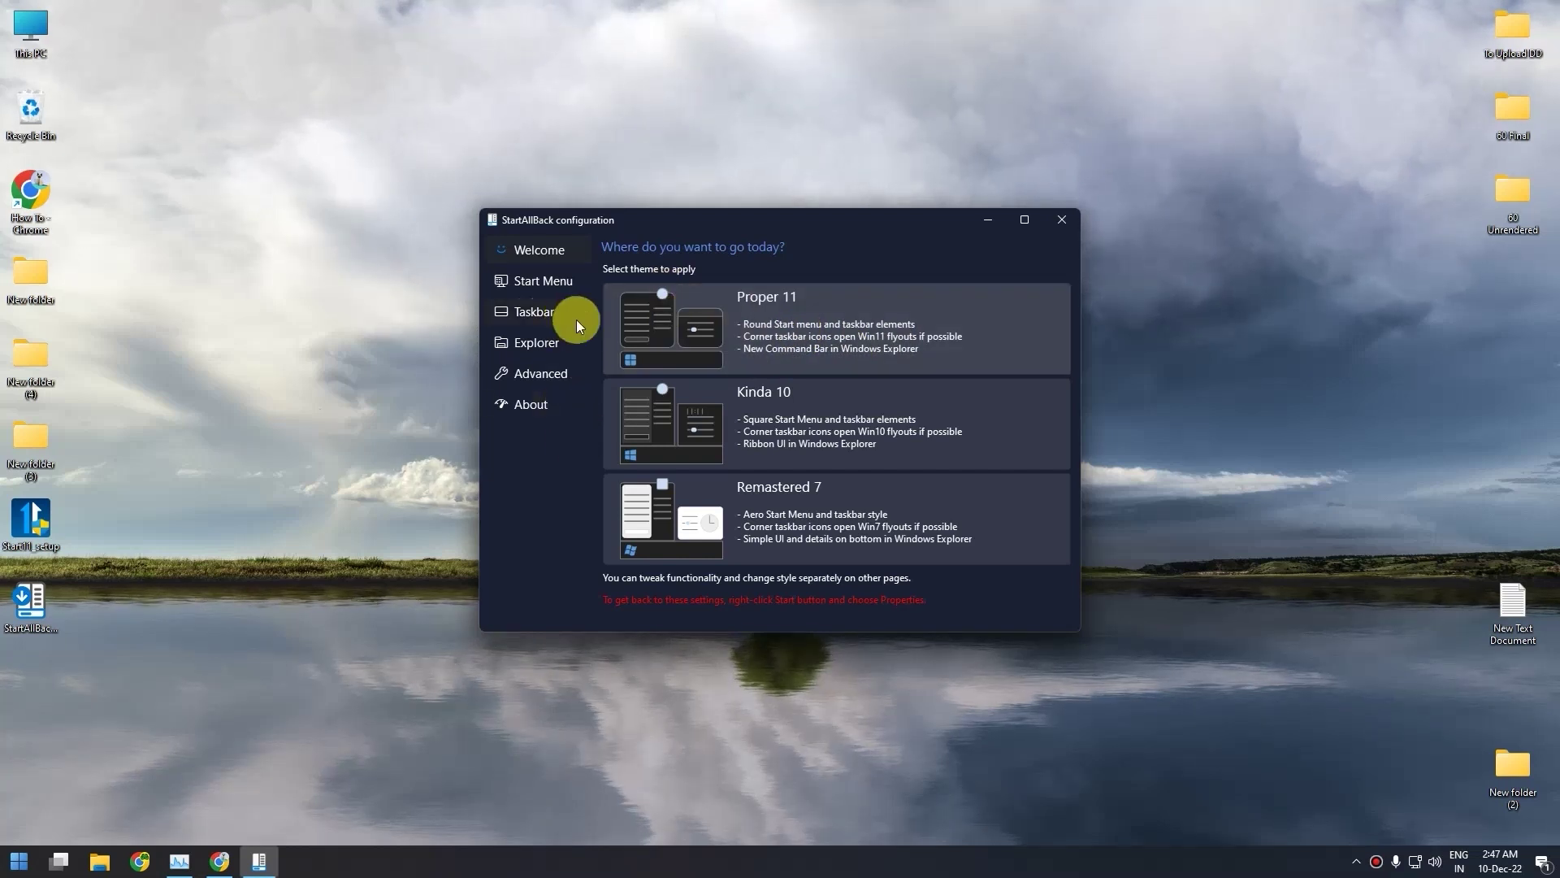
Step: Set taskbar buttons to never combine; enable centered icons, dynamic transparency, segments; use Windows 7 orb
{"action": "left_click", "coordinate": [535, 315]}
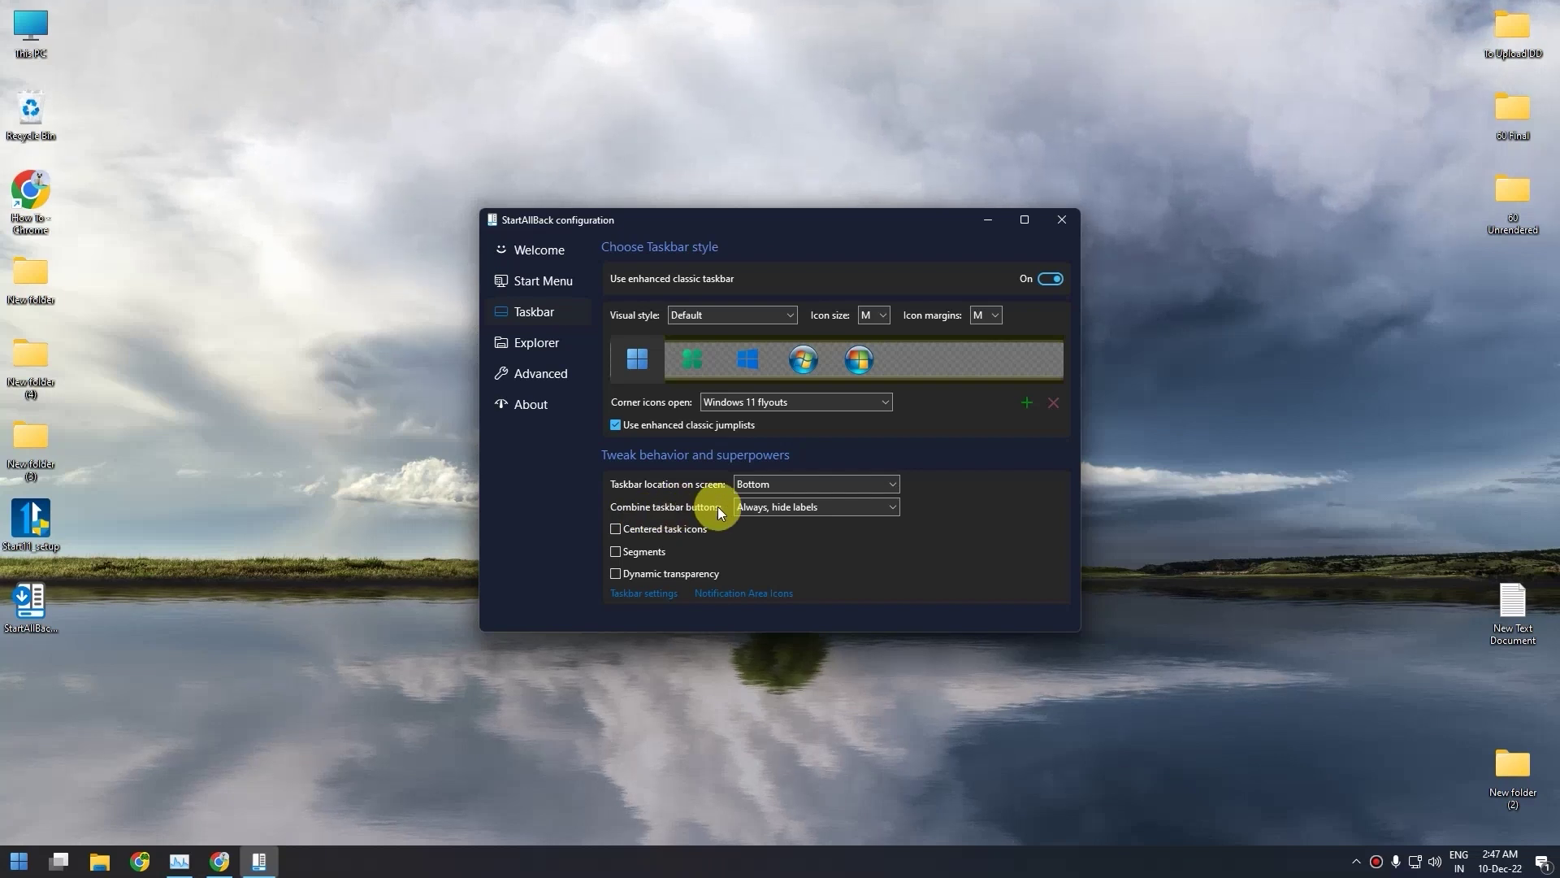
{"action": "left_click", "coordinate": [890, 508]}
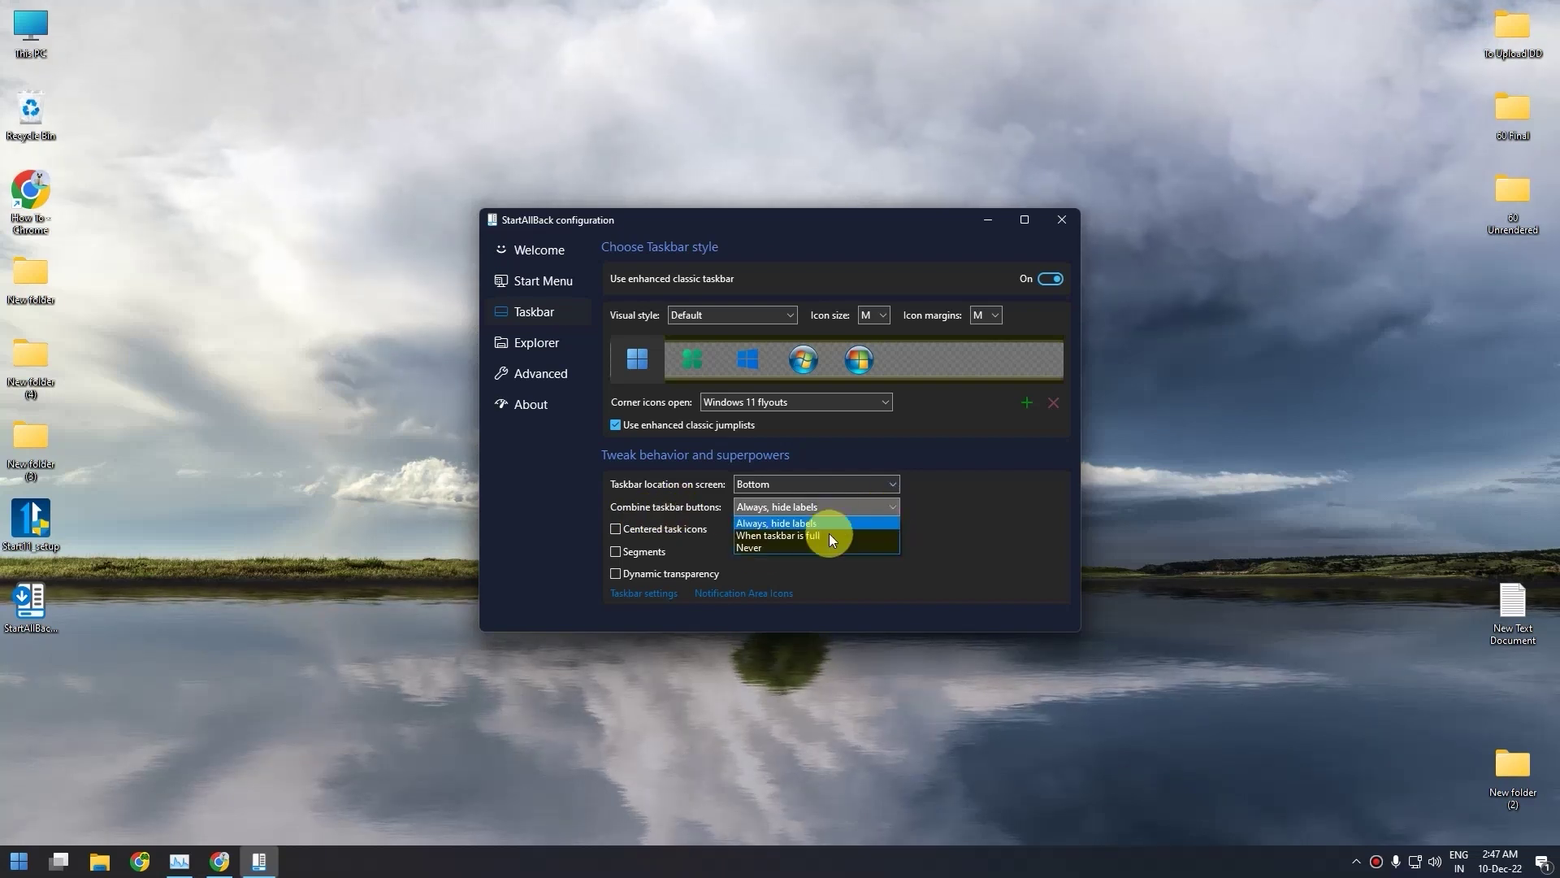
{"action": "left_click", "coordinate": [754, 548]}
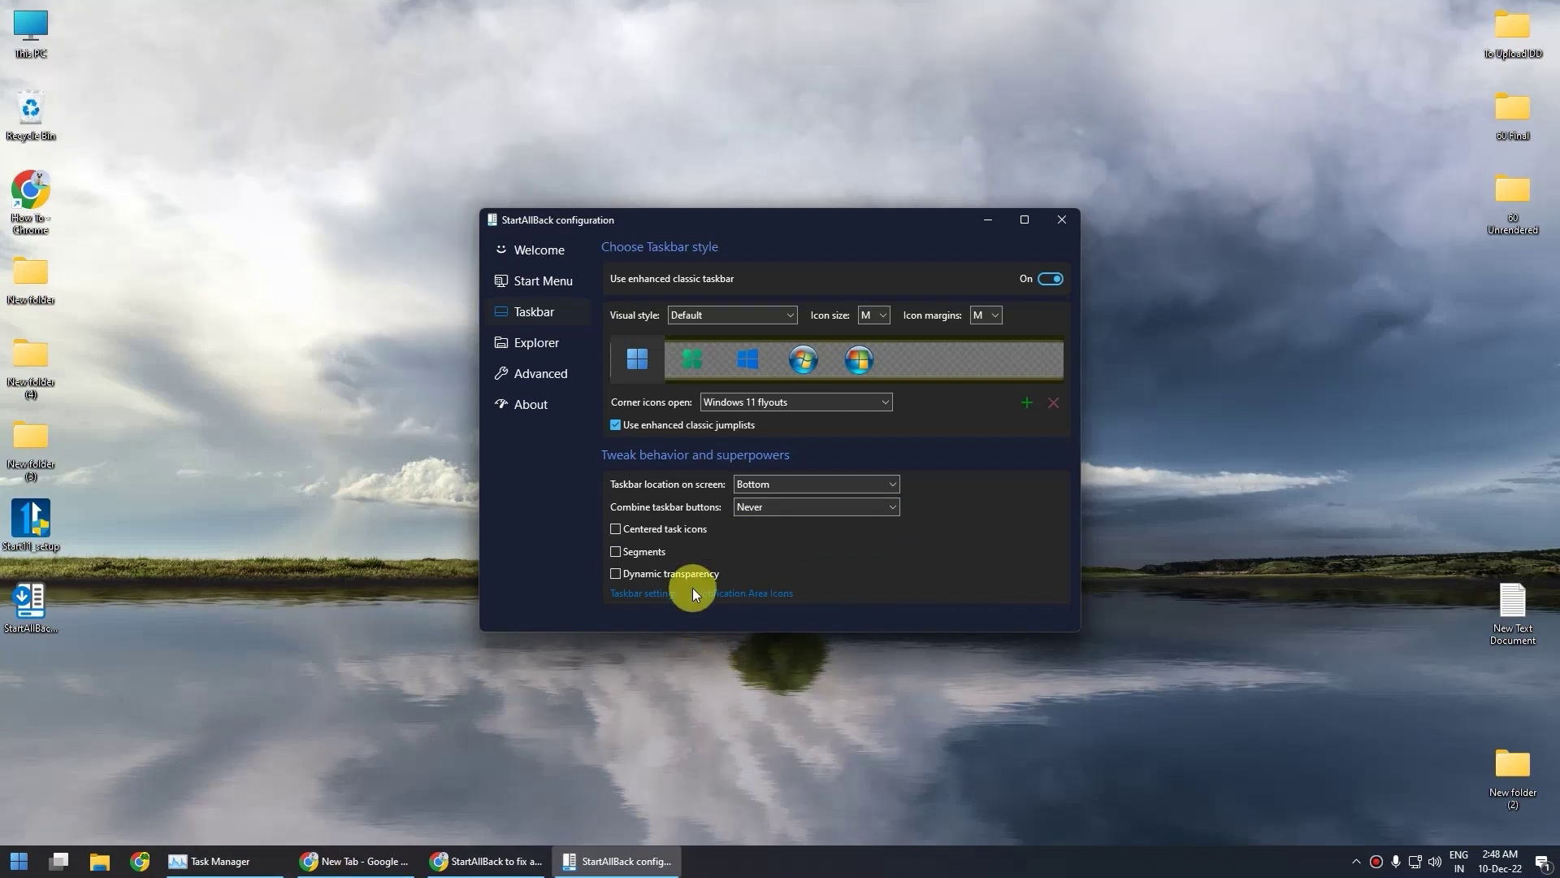
{"action": "left_click", "coordinate": [636, 529]}
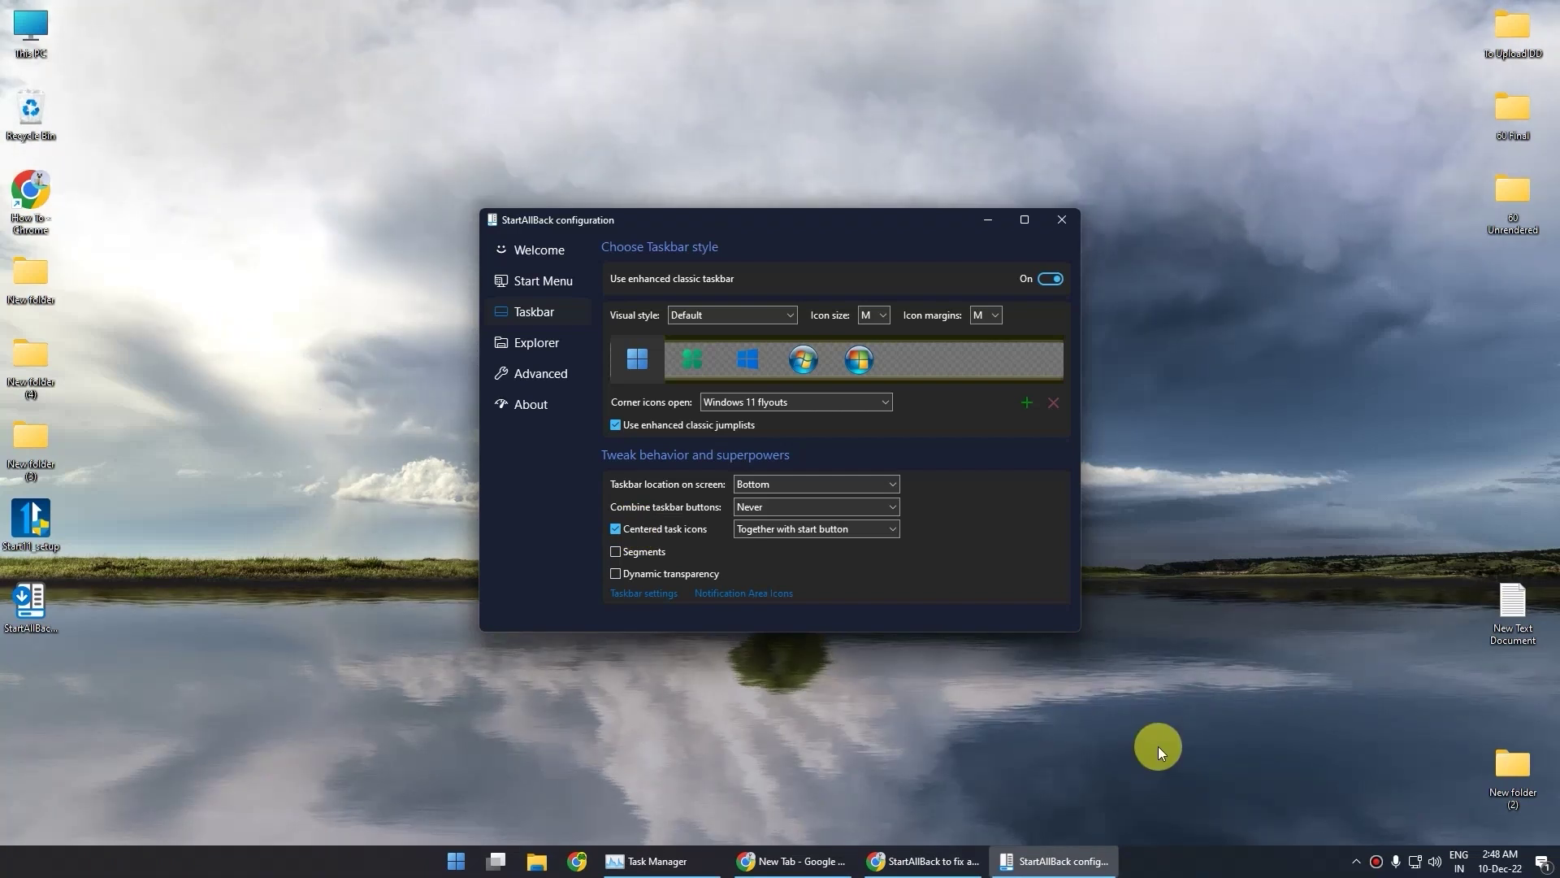
{"action": "left_click", "coordinate": [645, 577]}
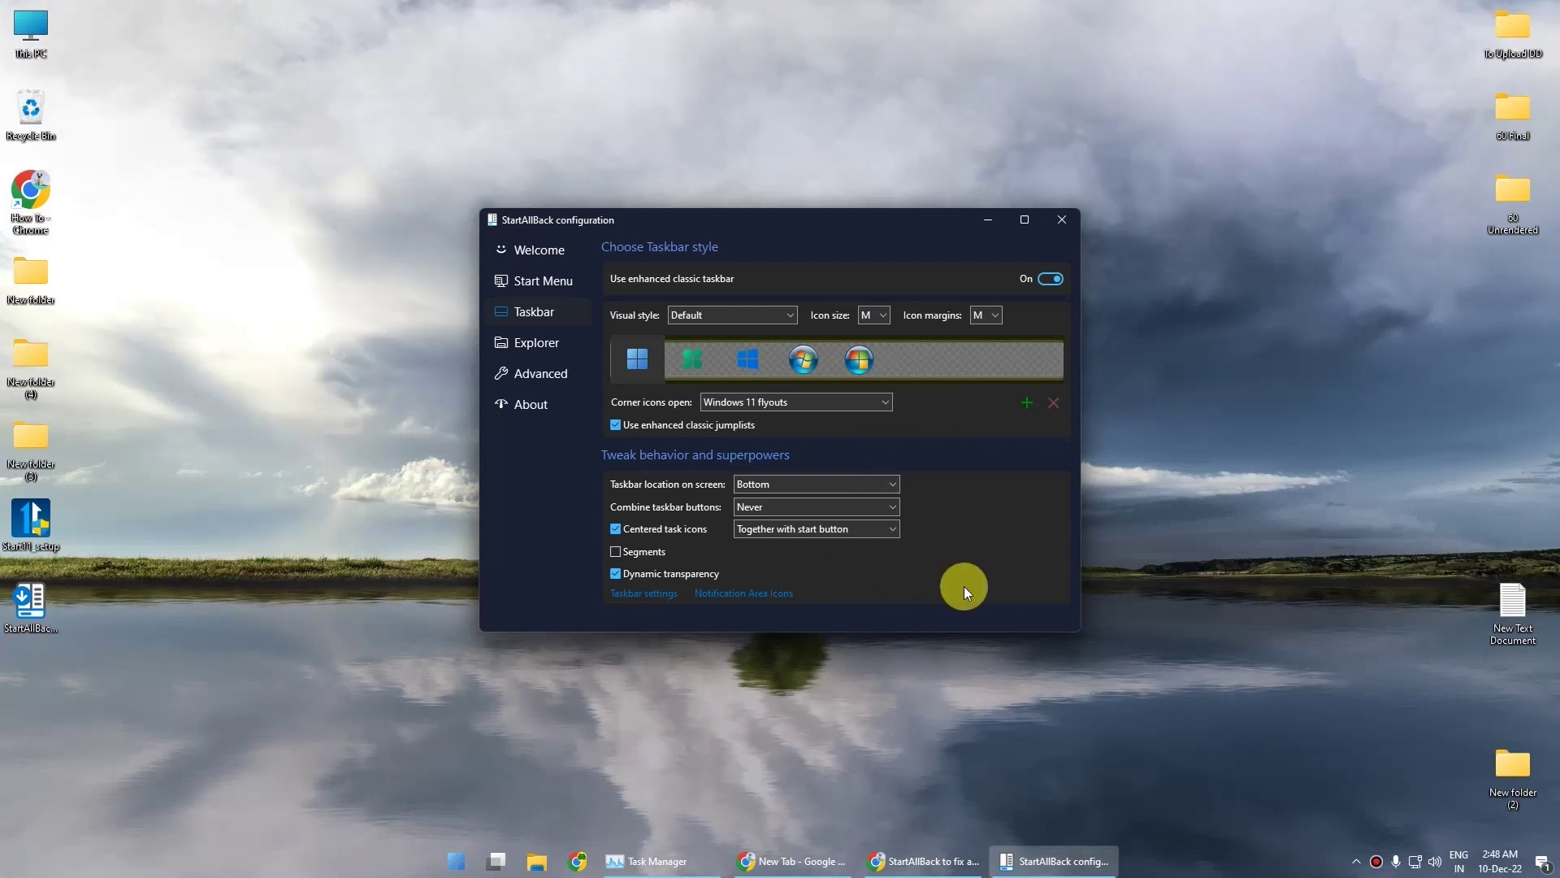
{"action": "left_click", "coordinate": [687, 554]}
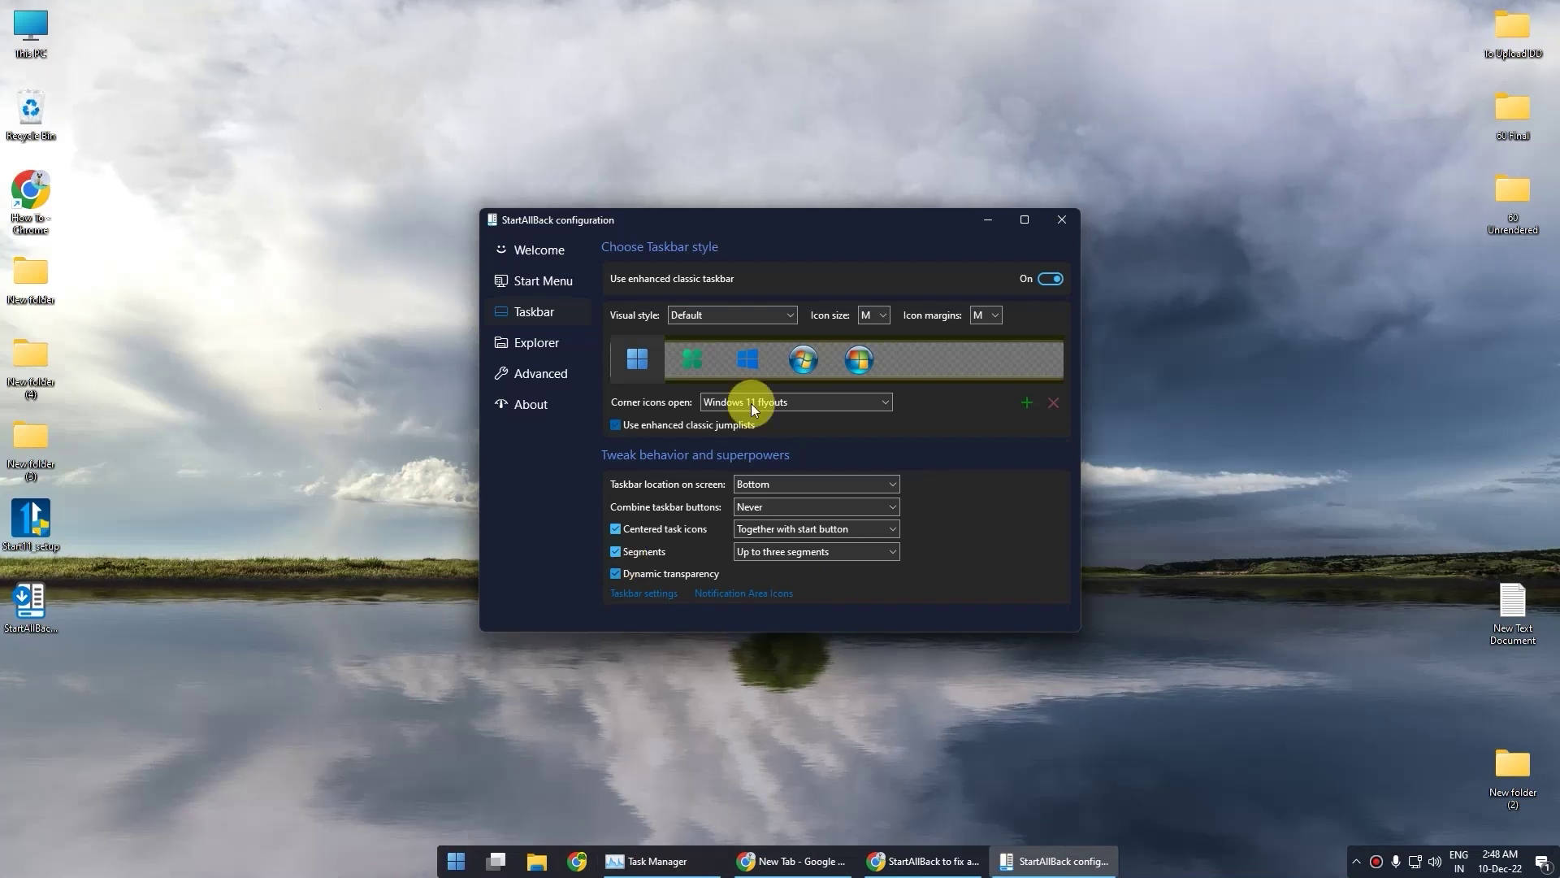
{"action": "left_click", "coordinate": [691, 362]}
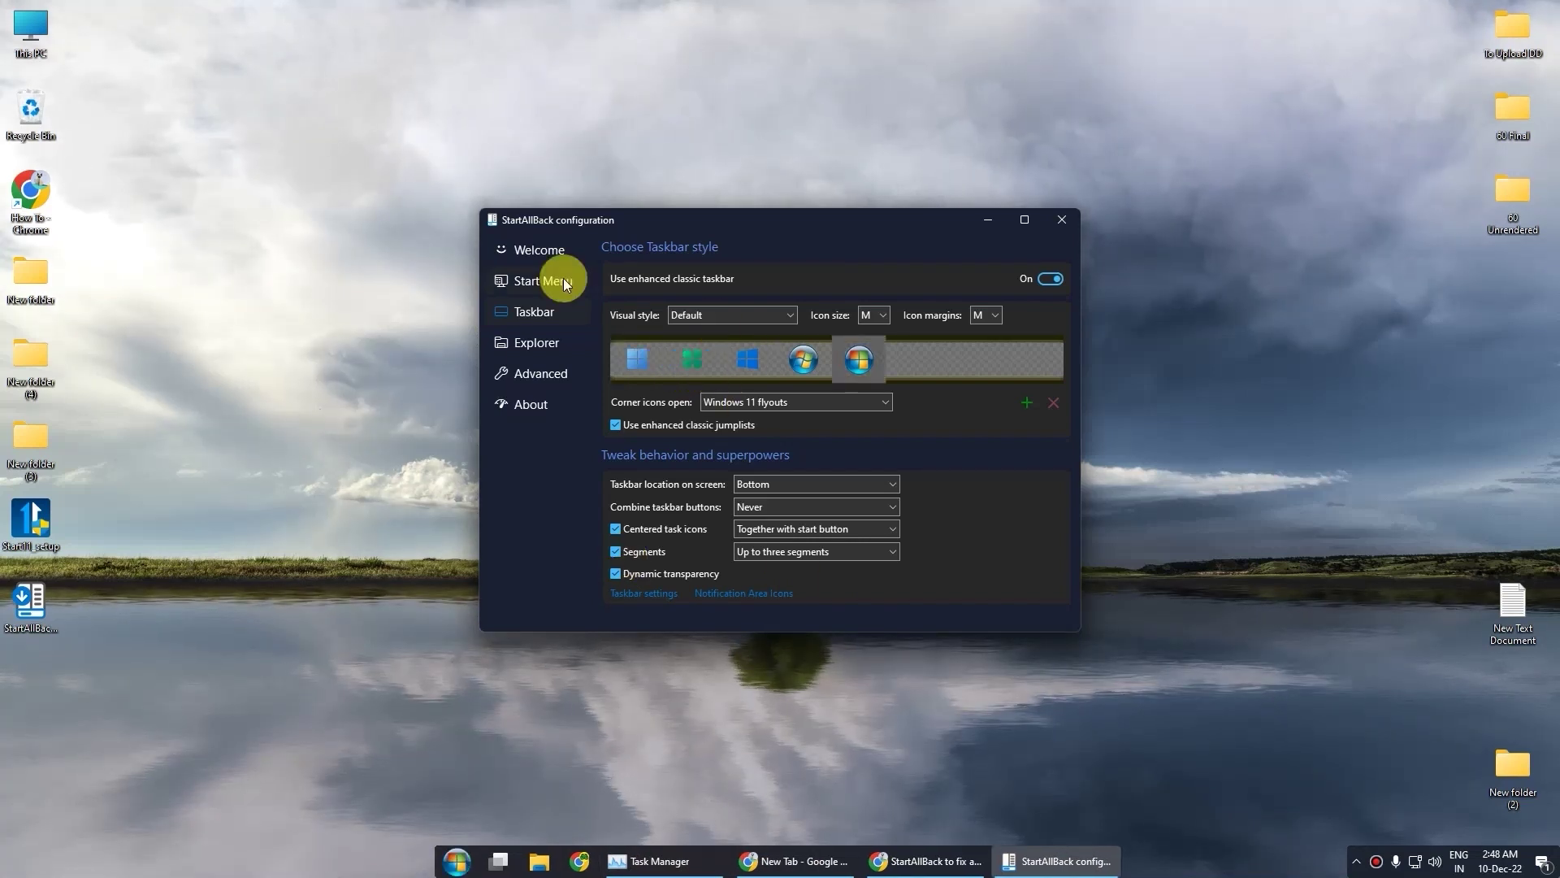
Step: Look through the Start Menu options, then return to the Taskbar page
{"action": "left_click", "coordinate": [504, 283]}
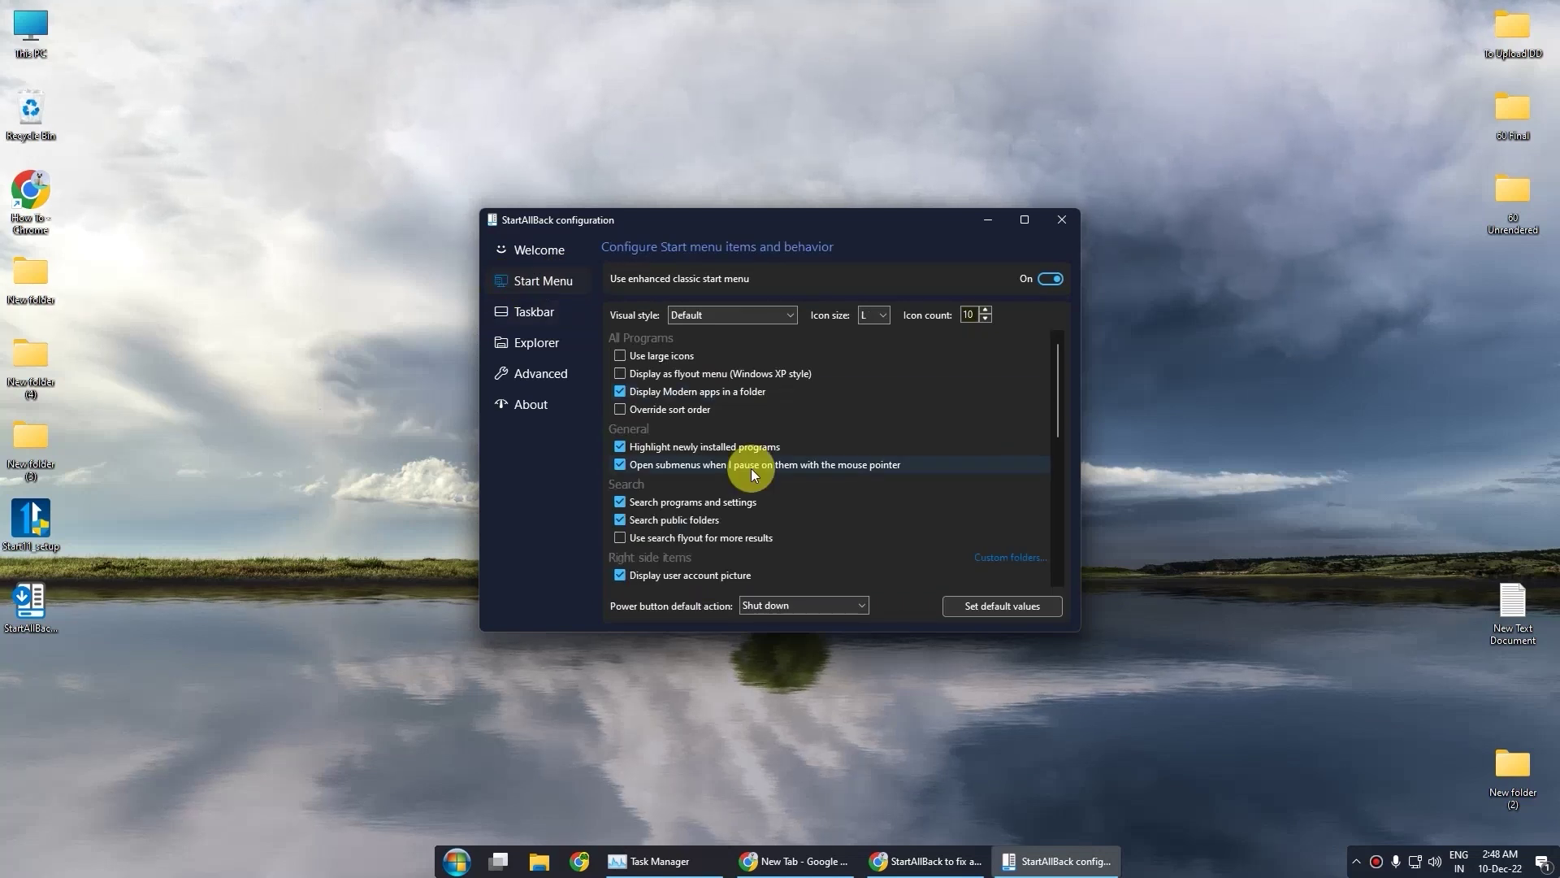
{"action": "scroll", "coordinate": [751, 468], "scroll_direction": "down", "scroll_amount": 5}
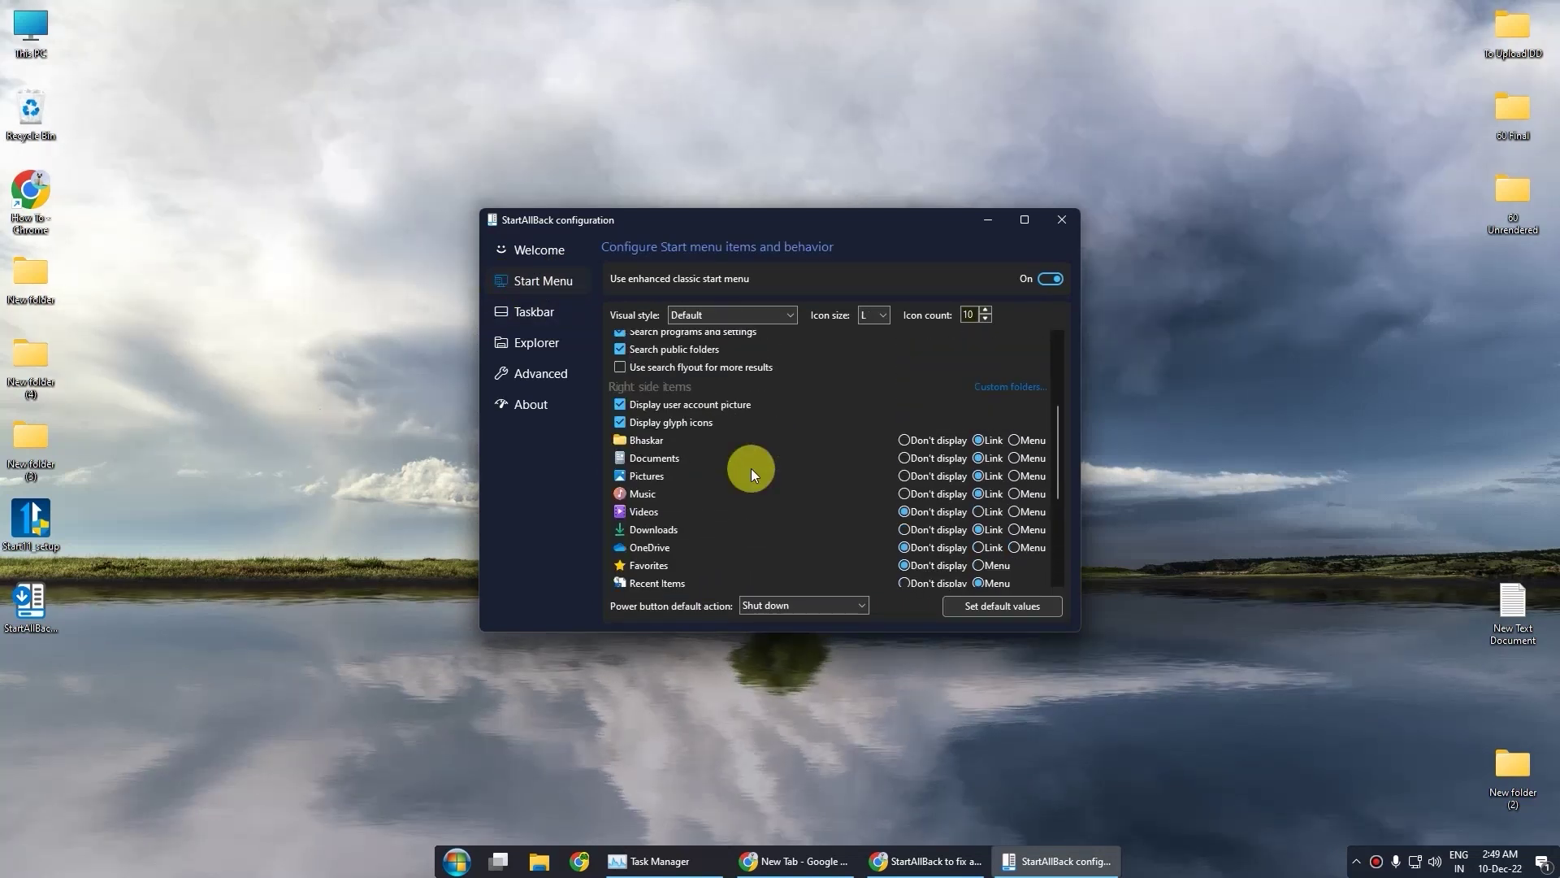
{"action": "scroll", "coordinate": [751, 469], "scroll_direction": "down", "scroll_amount": 6}
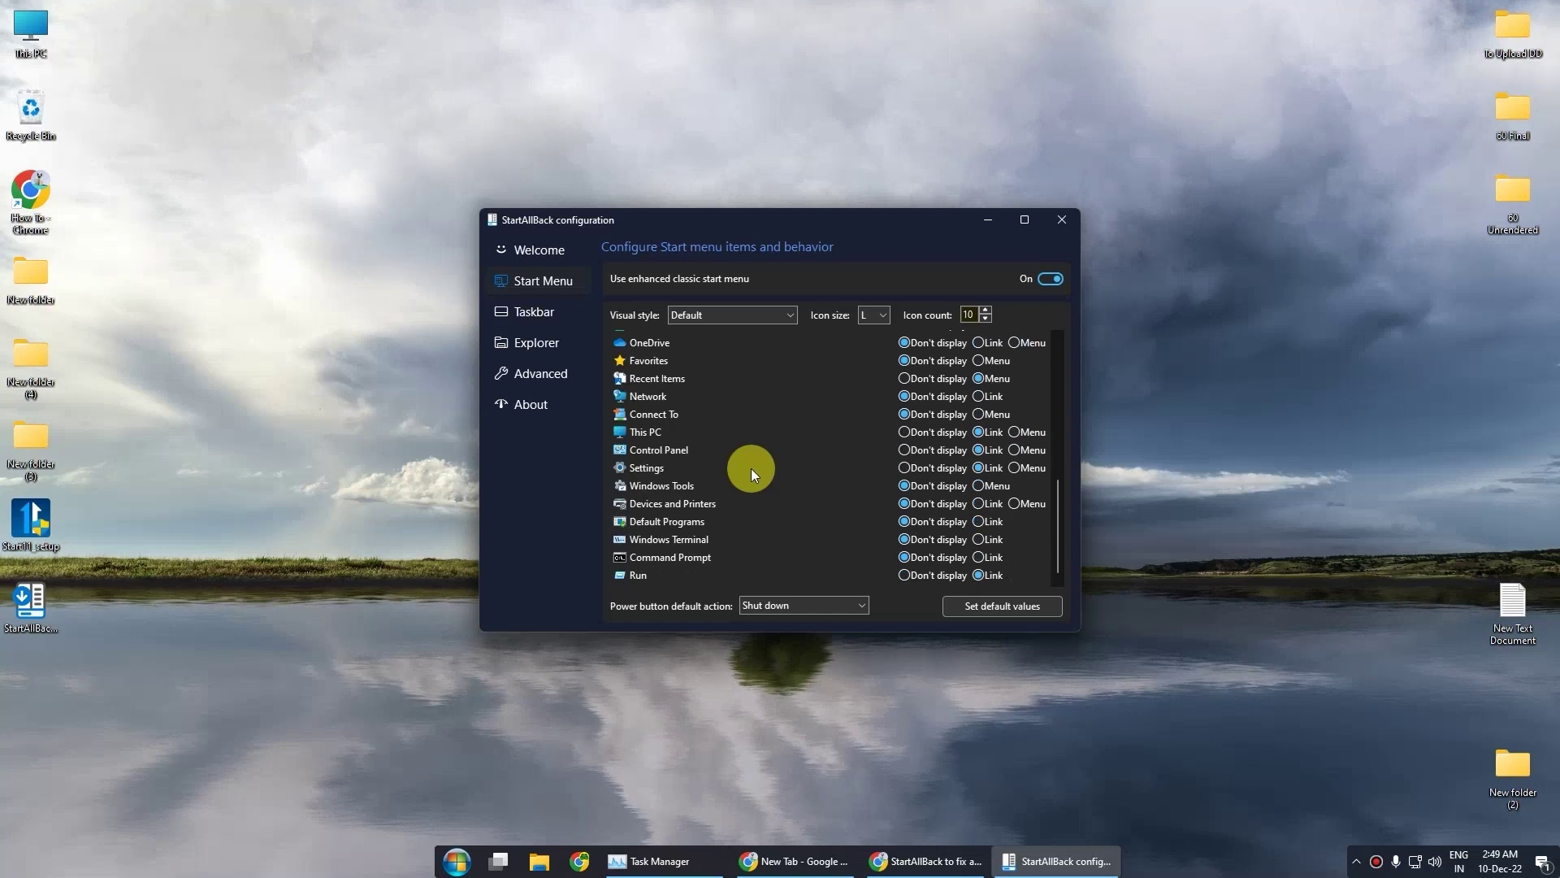
{"action": "scroll", "coordinate": [751, 468], "scroll_direction": "up", "scroll_amount": 5}
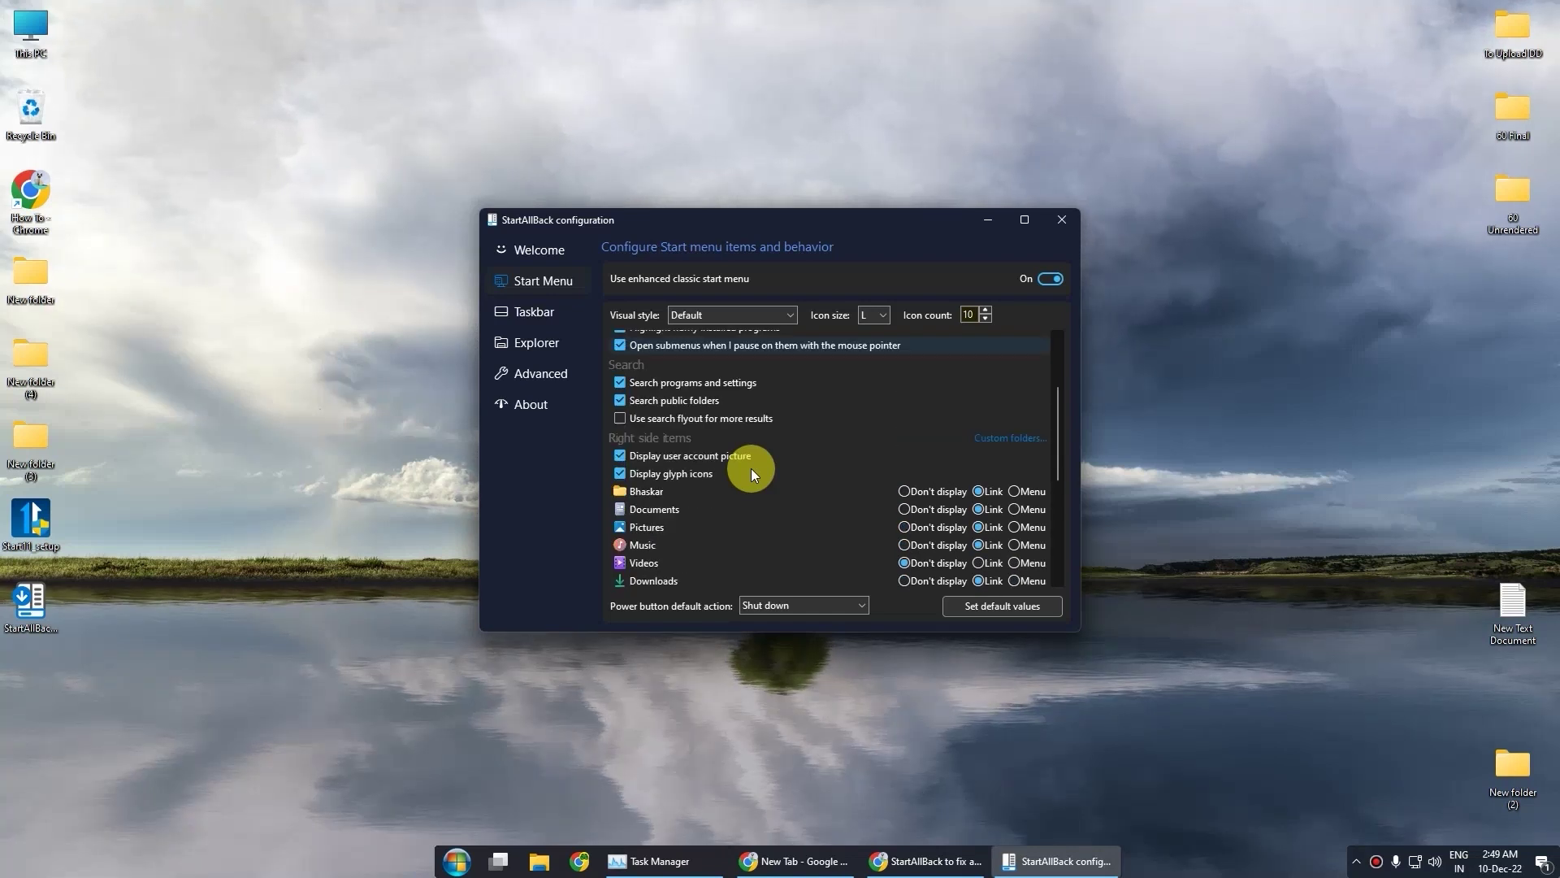
{"action": "scroll", "coordinate": [751, 468], "scroll_direction": "up", "scroll_amount": 3}
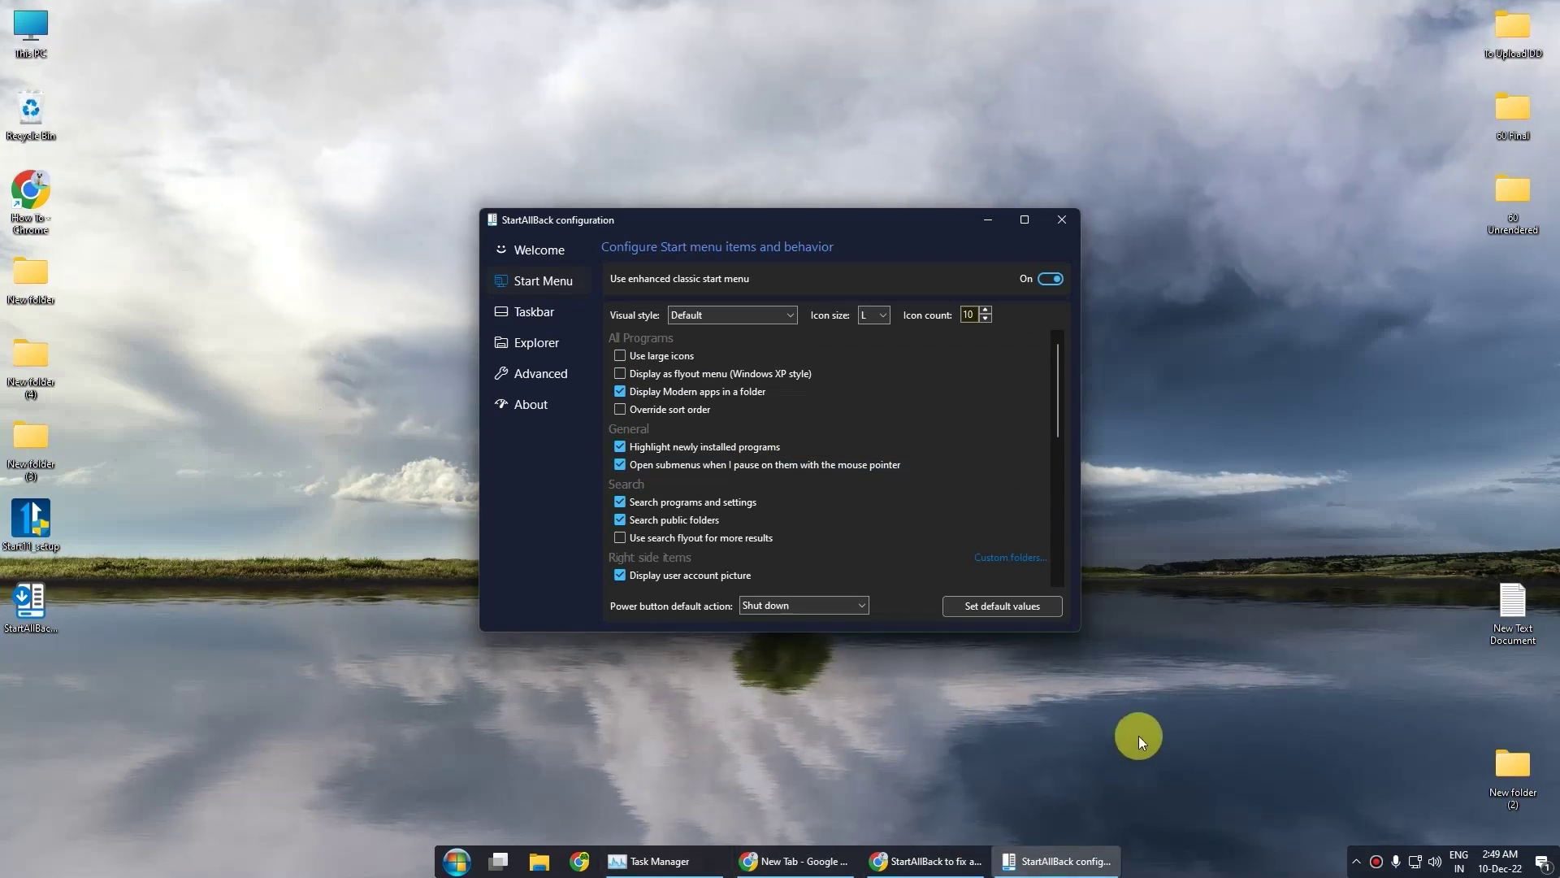
{"action": "left_click", "coordinate": [534, 311]}
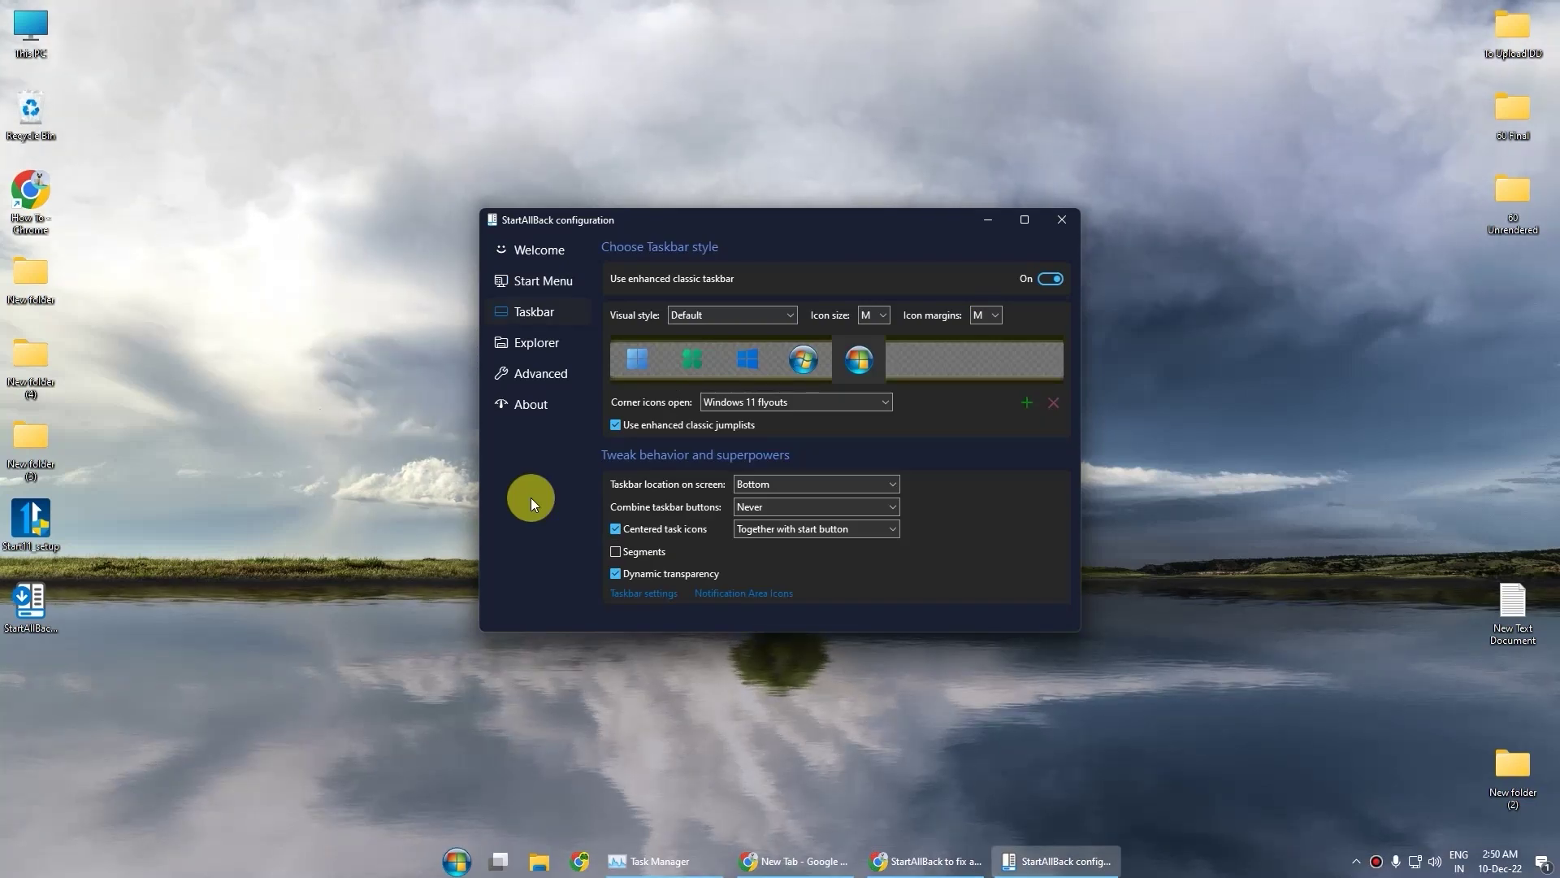
Step: Search 'con' in the Start menu and open Control Panel
{"action": "left_click", "coordinate": [455, 856]}
{"action": "left_click", "coordinate": [454, 854]}
{"action": "left_click", "coordinate": [454, 853]}
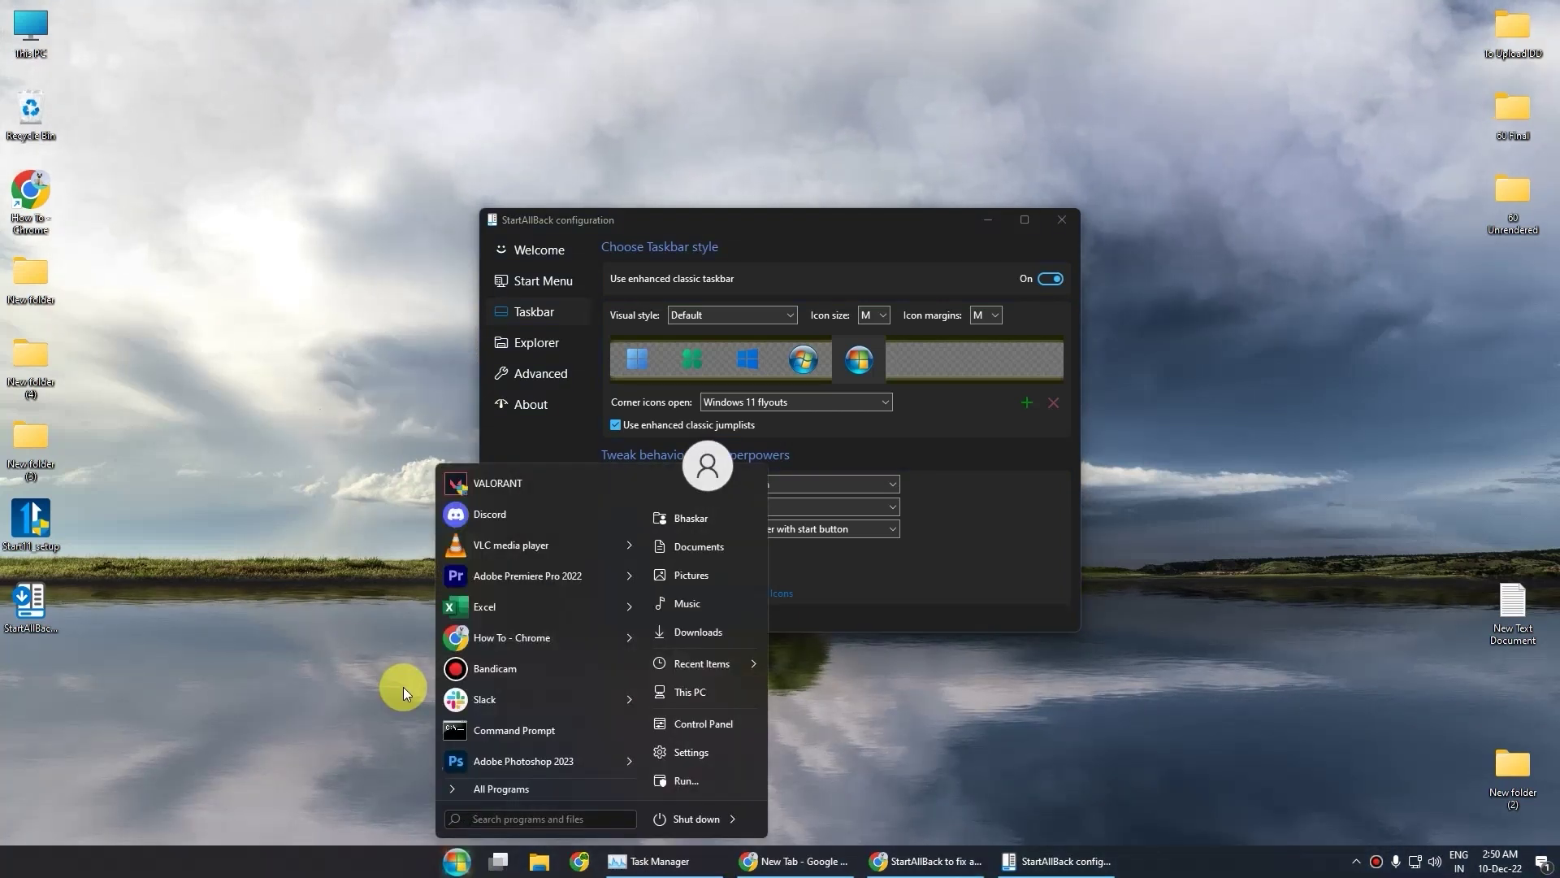
{"action": "type", "text": "con"}
{"action": "left_click", "coordinate": [509, 512]}
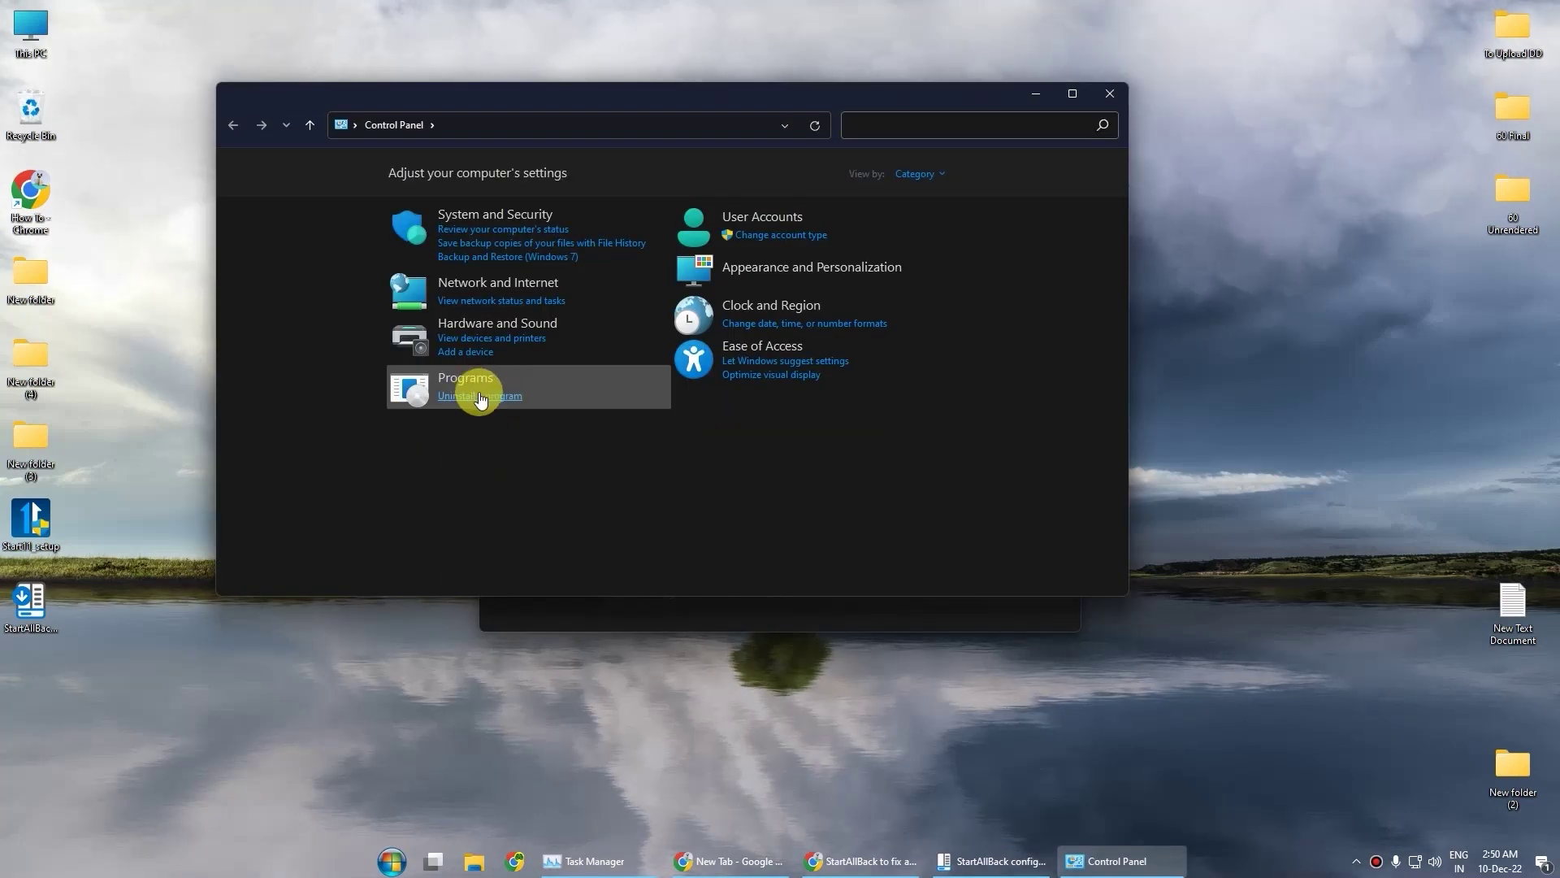
Step: Uninstall StartAllBack from Programs and Features, deleting its settings
{"action": "left_click", "coordinate": [480, 397]}
{"action": "left_click", "coordinate": [422, 427]}
{"action": "left_click", "coordinate": [485, 234]}
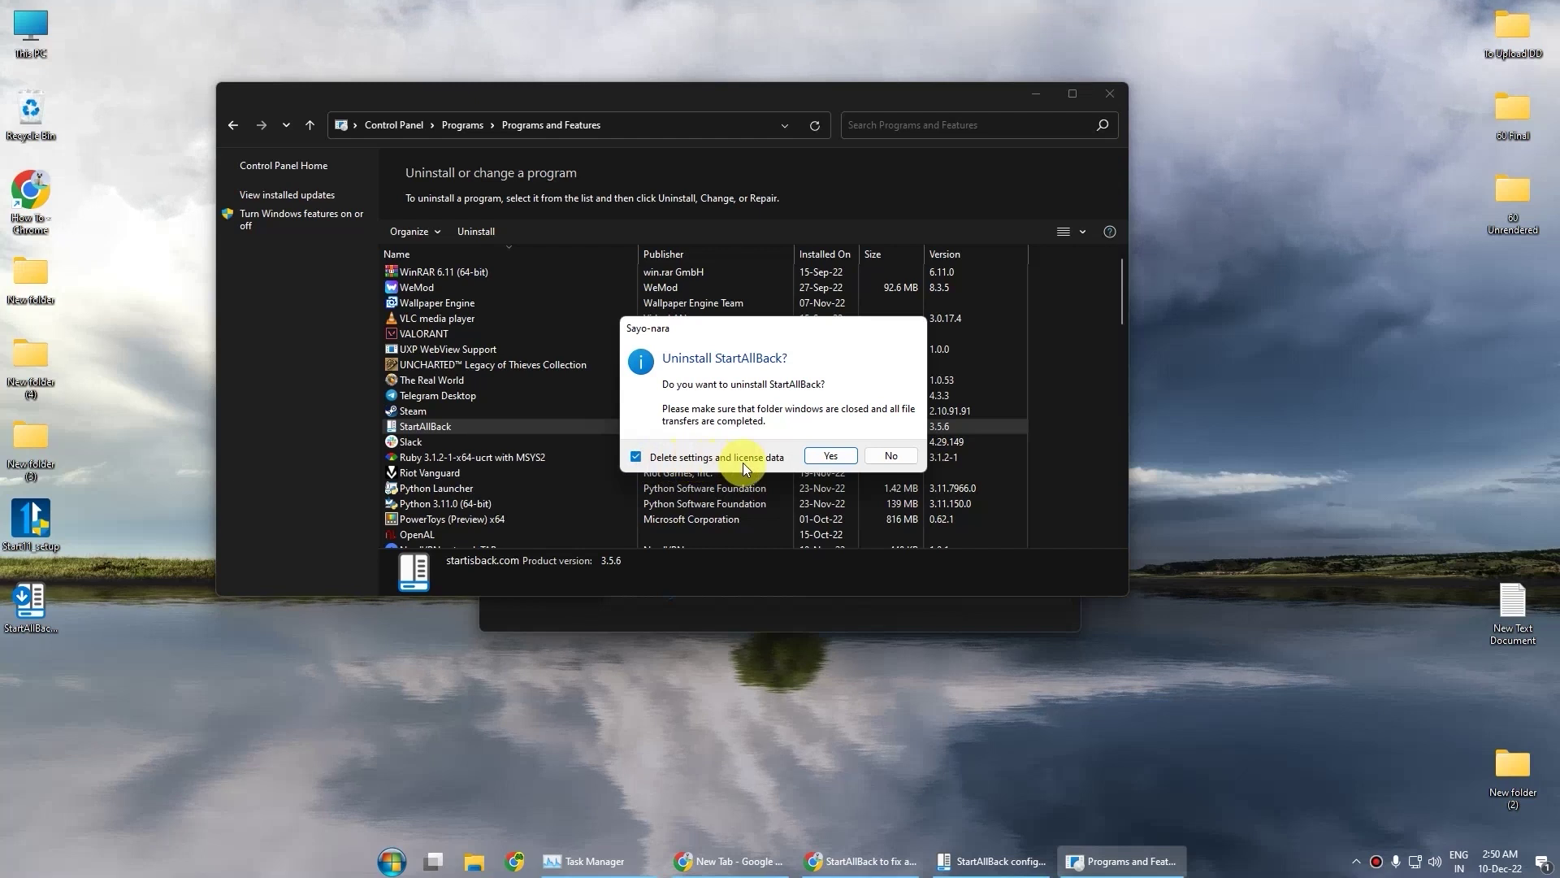
{"action": "left_click", "coordinate": [822, 456]}
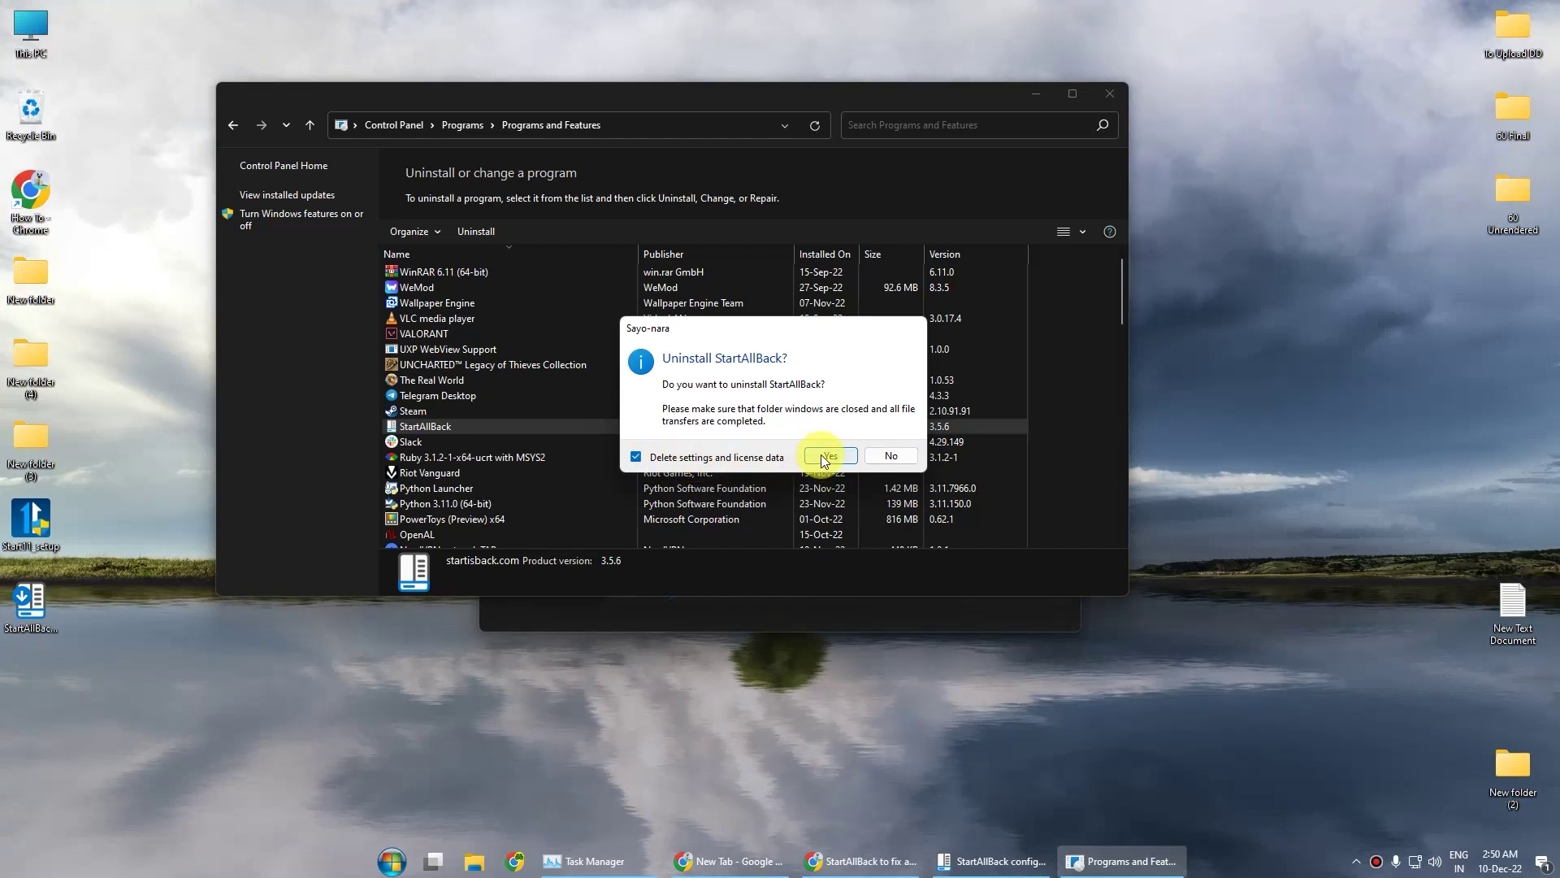